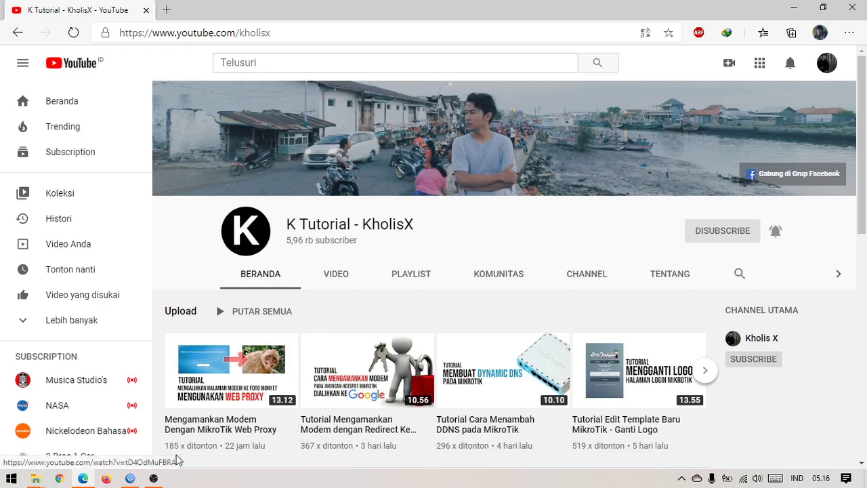
- Switch to WinBox, check the router model in the RouterBOARD window, and move that window clear of the log
left_click(155, 478)
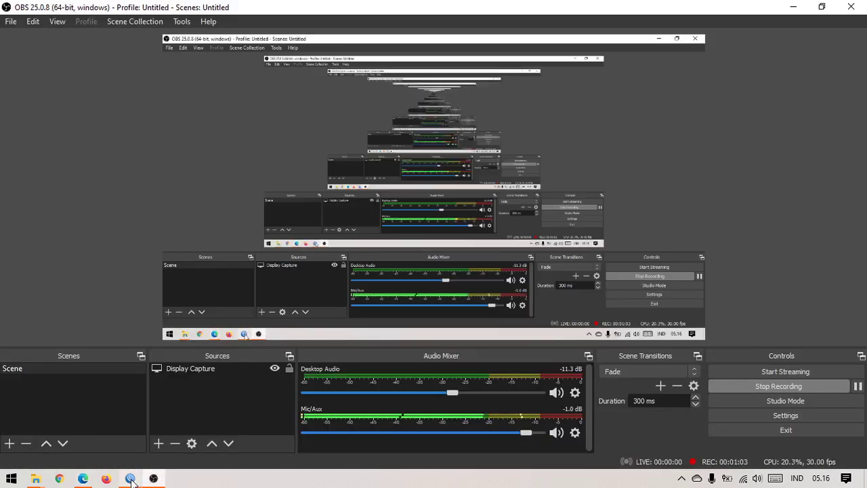
left_click(130, 478)
left_click_drag(590, 262, 382, 243)
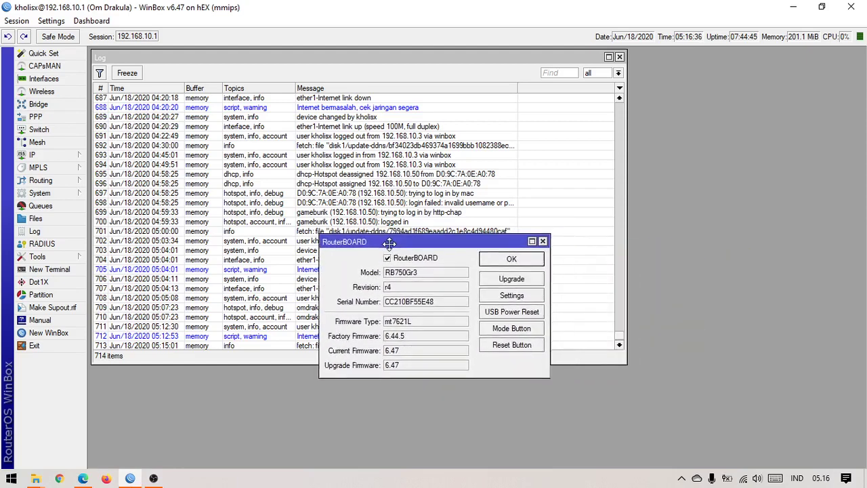
double_click(422, 273)
left_click_drag(447, 246, 713, 126)
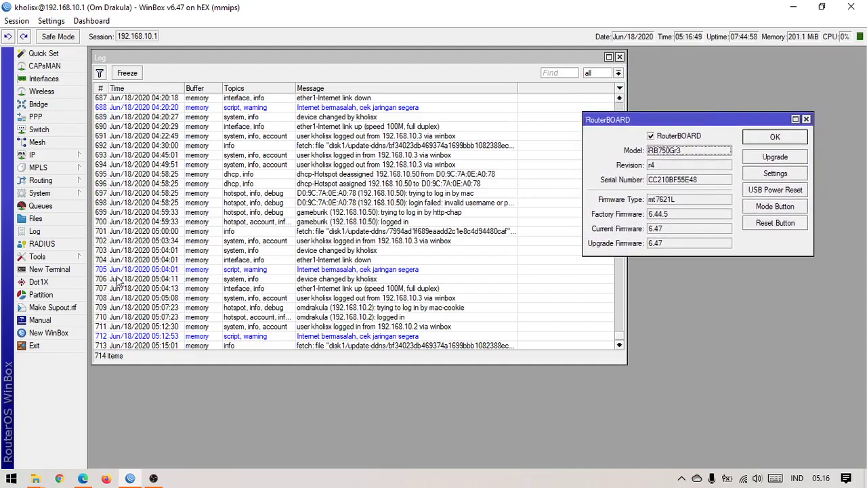
- Open a new terminal over the log and list the available base-level and scripting commands
left_click(71, 269)
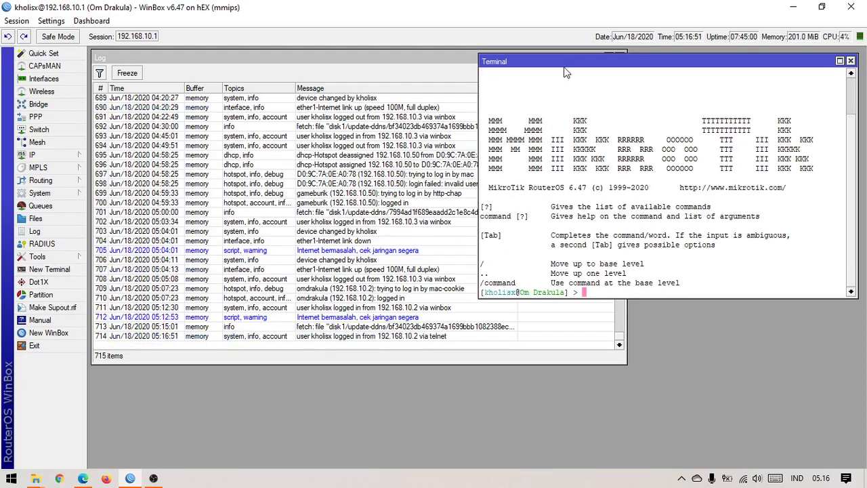
left_click_drag(560, 66, 316, 197)
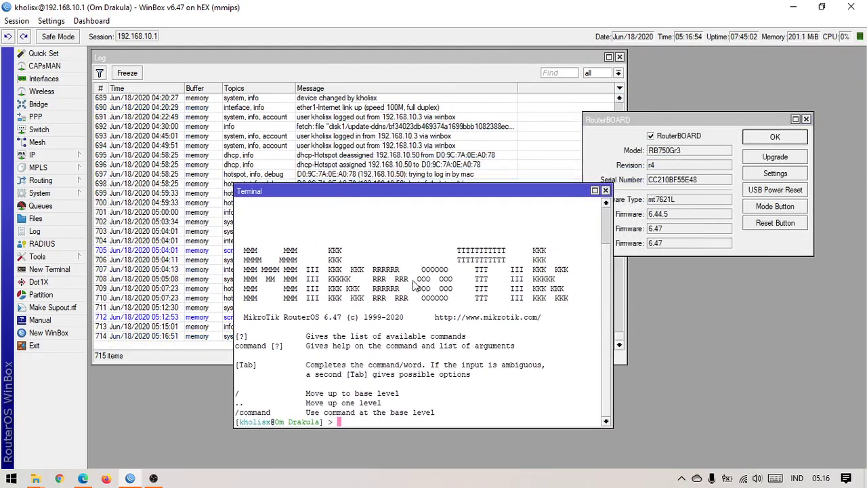
key("Tab")
key("Tab")
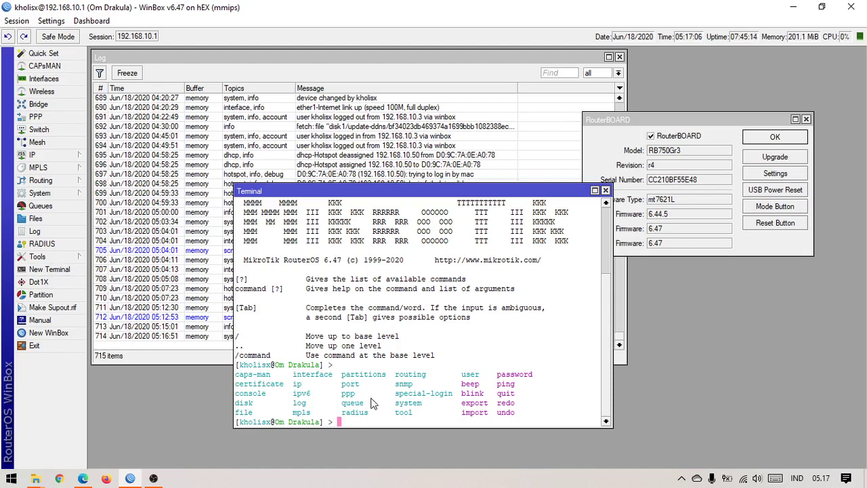
key("Tab")
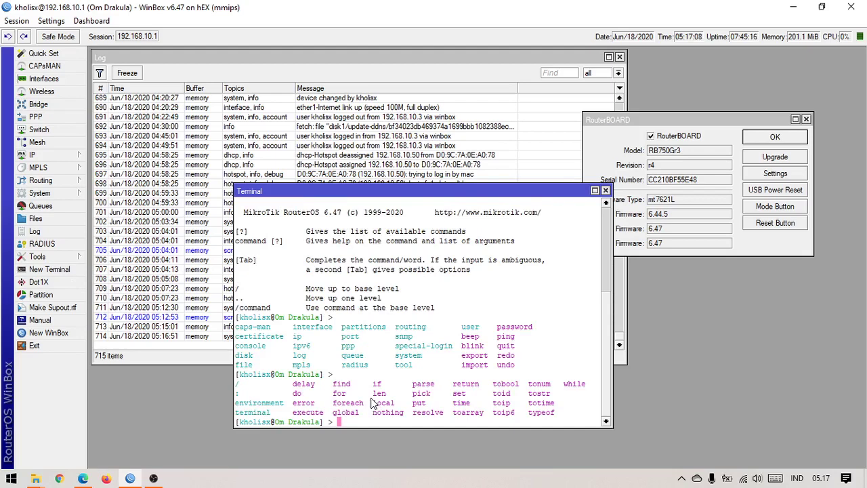
key("Tab")
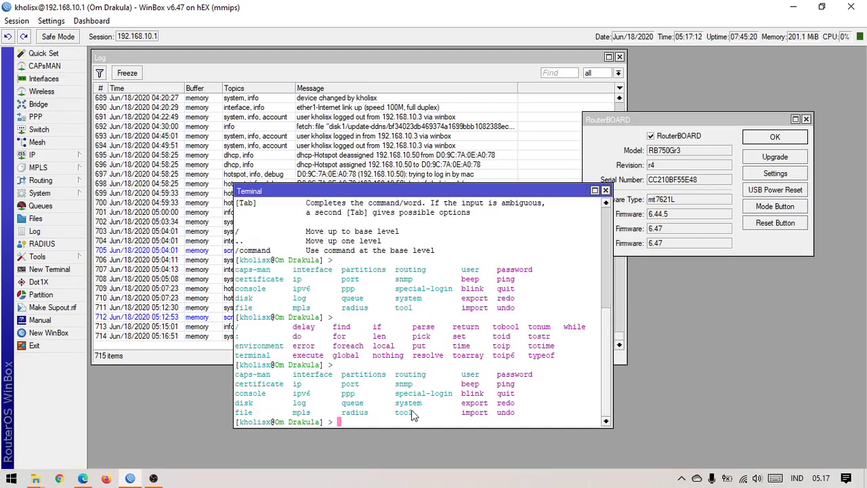
- Run the beep command with its default settings seven times in the terminal
type("beep")
key("Return")
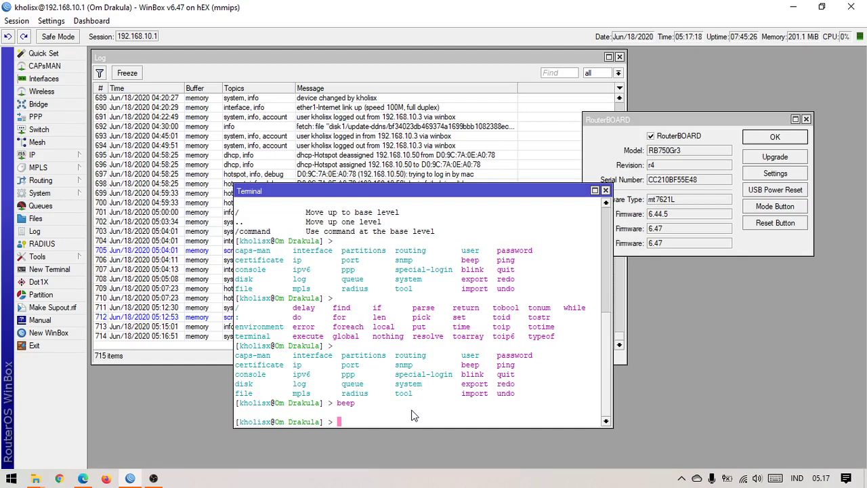
key("Up")
key("Return")
key("Up")
key("Return")
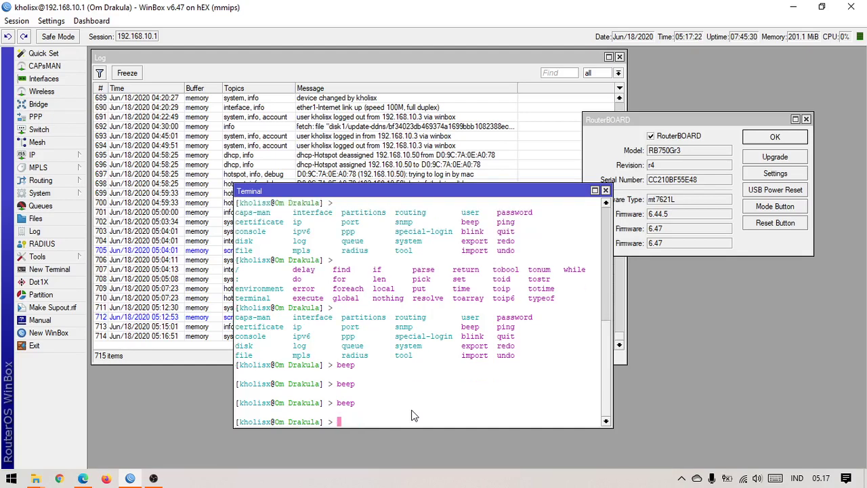
key("Up")
key("Return")
key("Up")
key("Return")
key("Up")
key("Return")
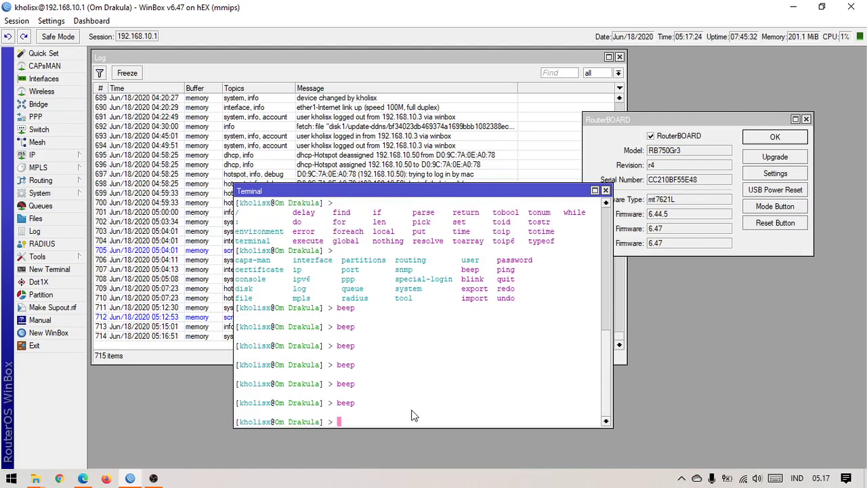
key("Up")
key("Return")
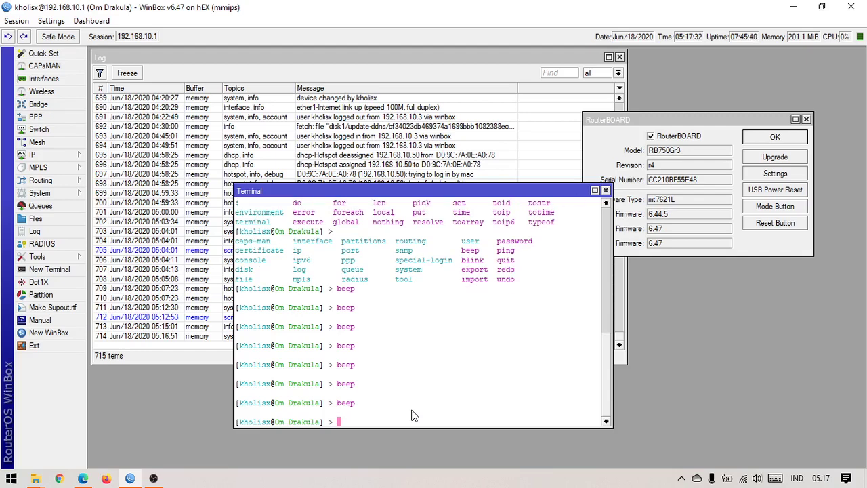
- List the parameters of the beep command and try to run beep frequency=1
key("Up")
key("Tab")
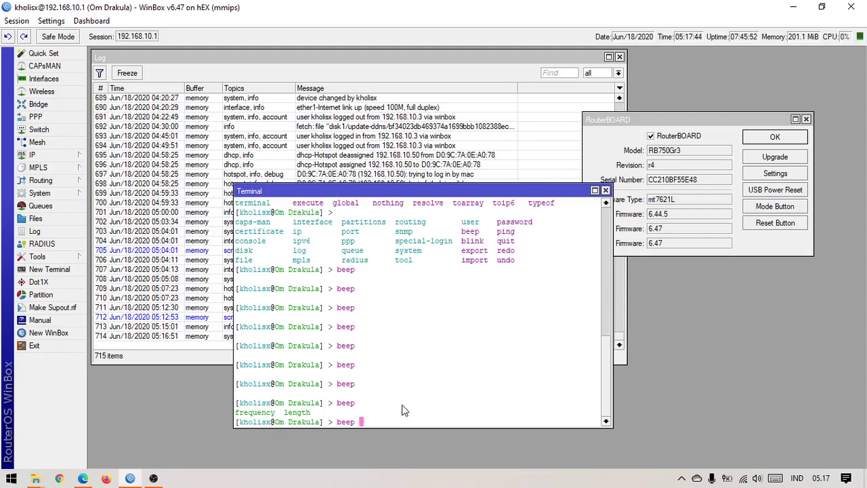
key("Up")
key("Down")
type("f")
key("Tab")
type("1")
key("Return")
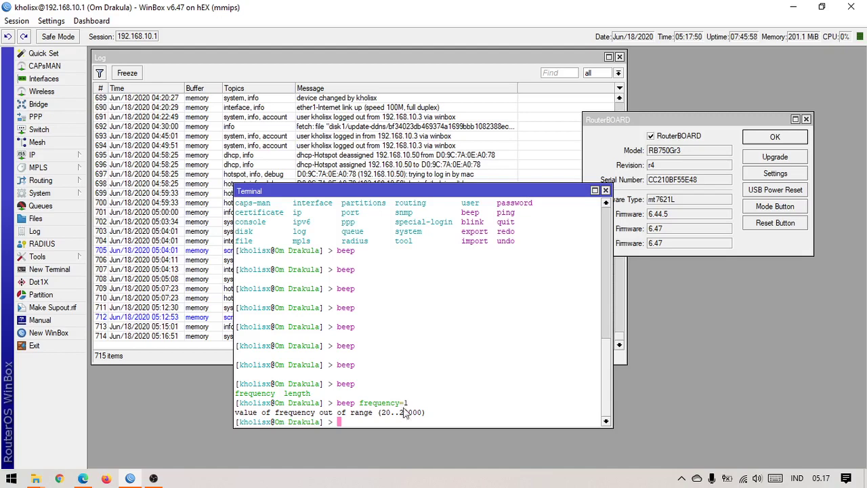
- Check the permitted frequency range and run beep frequency=50
left_click_drag(381, 413, 390, 414)
double_click(412, 413)
left_click(426, 421)
key("Up")
key("BackSpace")
type("50")
key("Return")
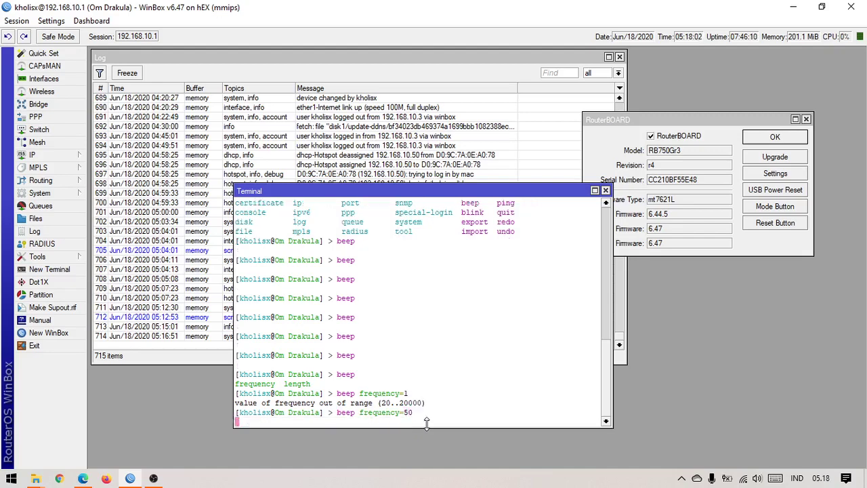
- Rerun the beep command with the frequency set to 6000
key("Up")
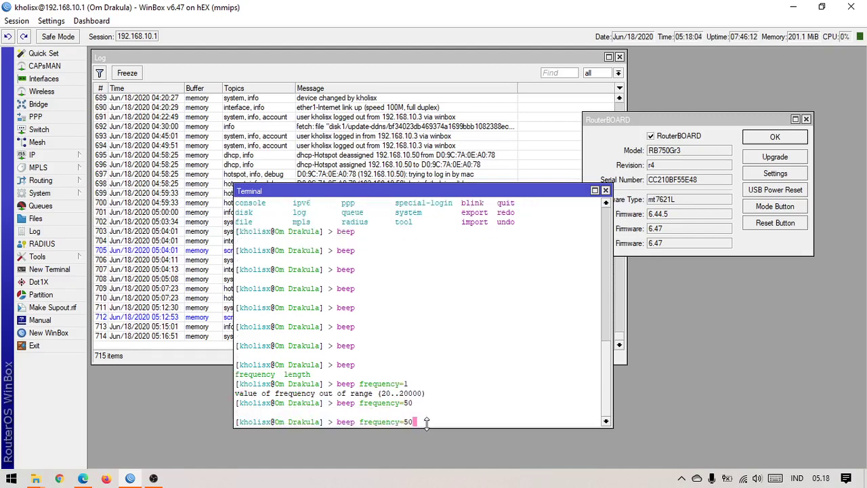
key("BackSpace")
key("BackSpace")
type("6000")
key("Return")
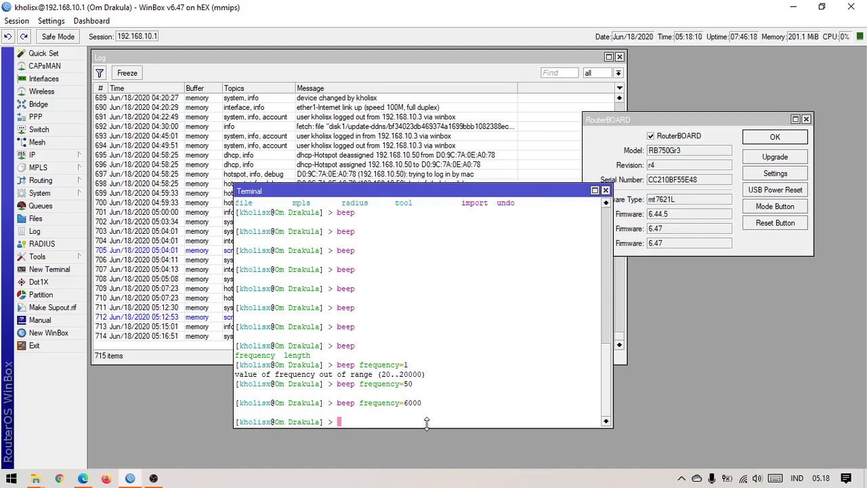
- Rerun the beep command with the frequency set to 1000
key("Up")
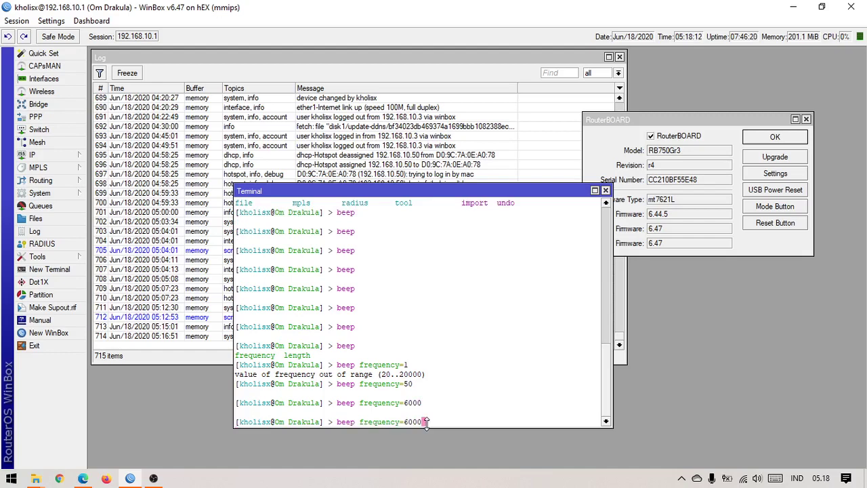
key("BackSpace")
key("BackSpace")
key("BackSpace")
key("BackSpace")
type("1000")
key("Return")
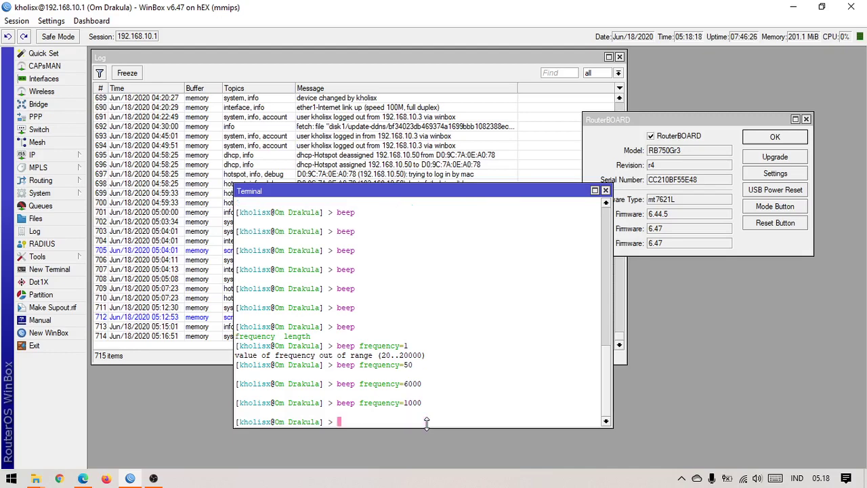
- Rerun the beep command with the frequency set to 2000
key("Up")
key("BackSpace")
key("BackSpace")
key("BackSpace")
key("BackSpace")
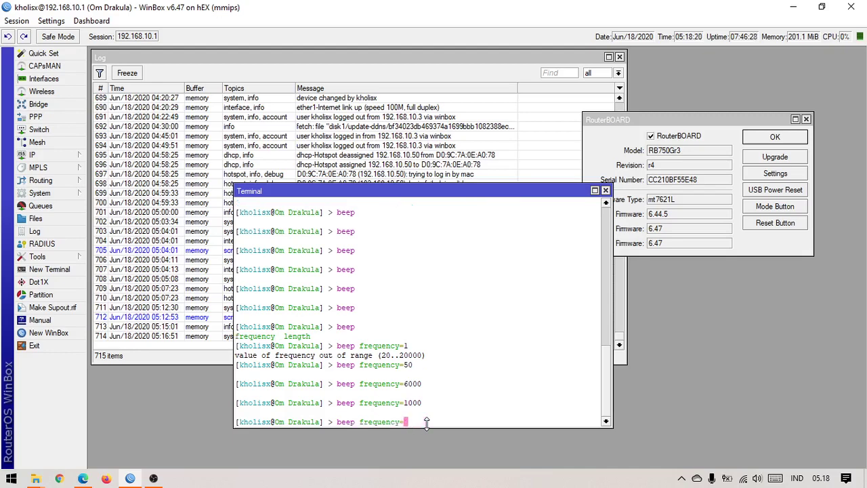
type("2000")
key("Return")
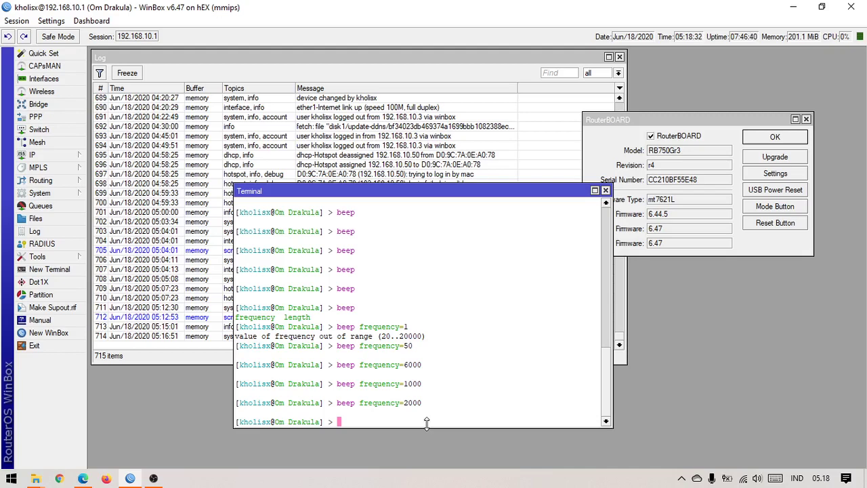
- Rerun the beep command with the frequency set to 3000
key("Up")
key("BackSpace")
key("BackSpace")
key("BackSpace")
key("BackSpace")
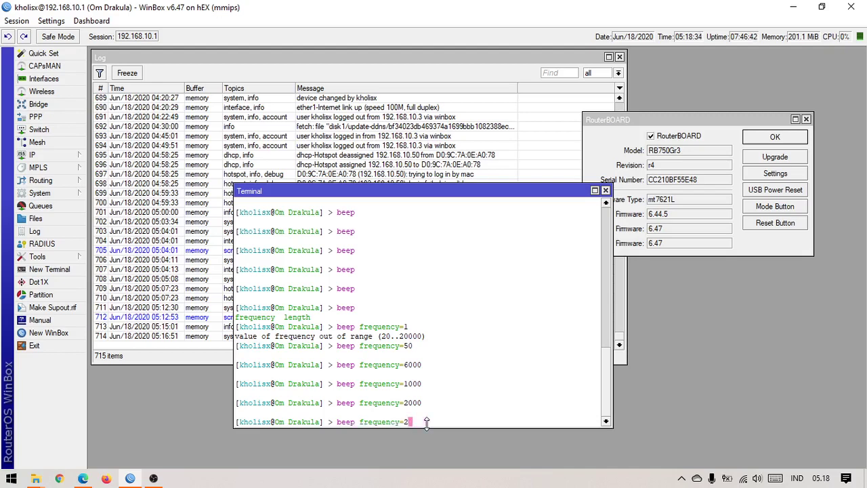
type("3000")
key("Return")
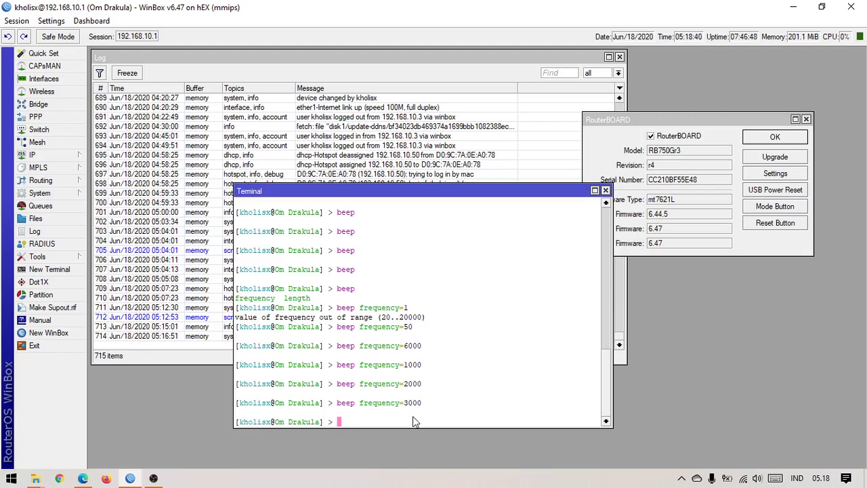
- Remove the frequency parameter from the recalled command and run plain beep
key("Up")
key("BackSpace")
key("BackSpace")
key("BackSpace")
key("BackSpace")
key("BackSpace")
key("BackSpace")
key("BackSpace")
key("BackSpace")
key("BackSpace")
key("BackSpace")
key("BackSpace")
key("BackSpace")
key("BackSpace")
key("BackSpace")
key("BackSpace")
key("Return")
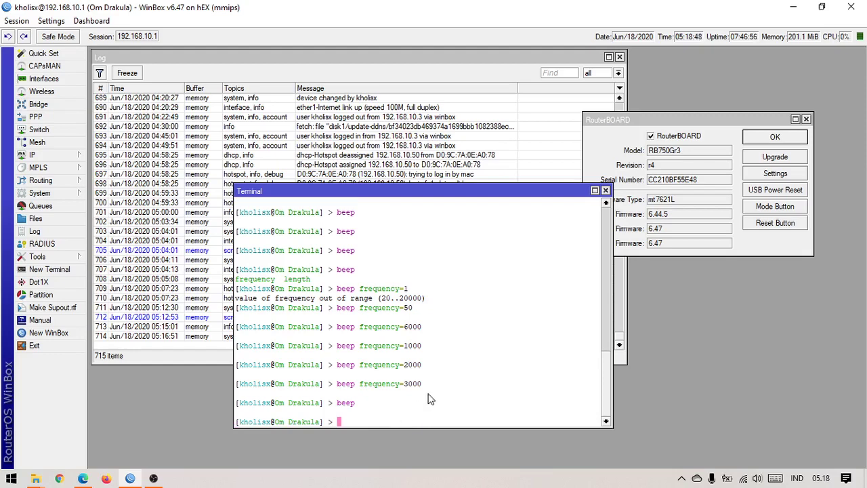
- List the parameters of beep again and run the command with length=2s
left_click_drag(379, 197, 350, 185)
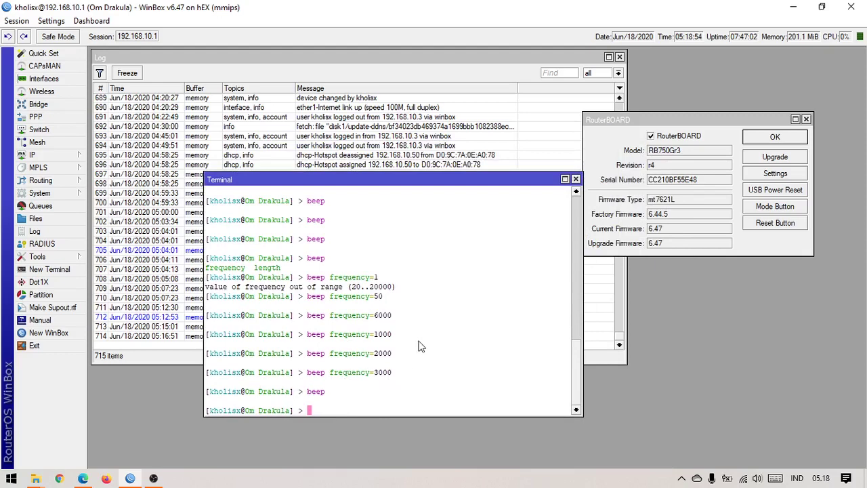
type("beep")
key("Tab")
key("Tab")
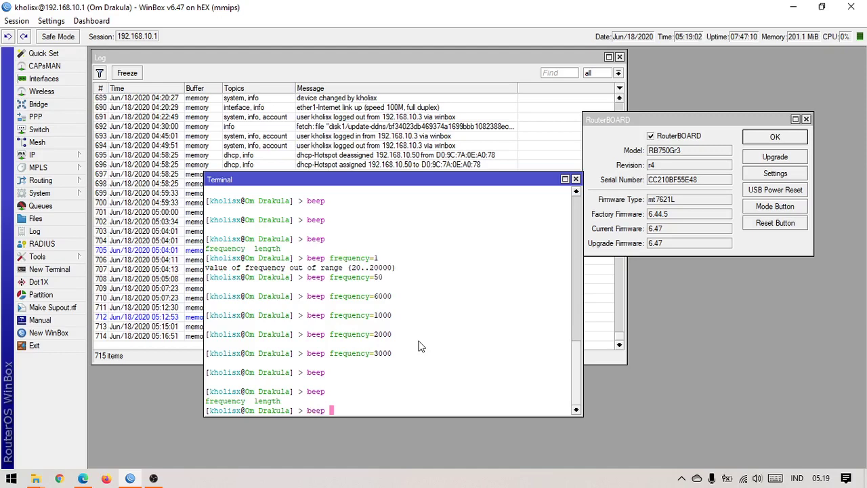
type("le")
key("Tab")
type("2s")
key("Return")
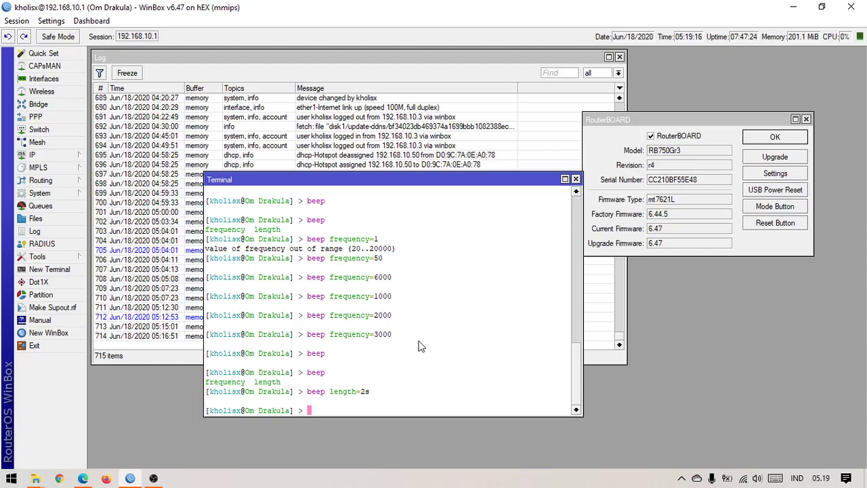
- Change the recalled beep command's length to 5s and run it
left_click(153, 478)
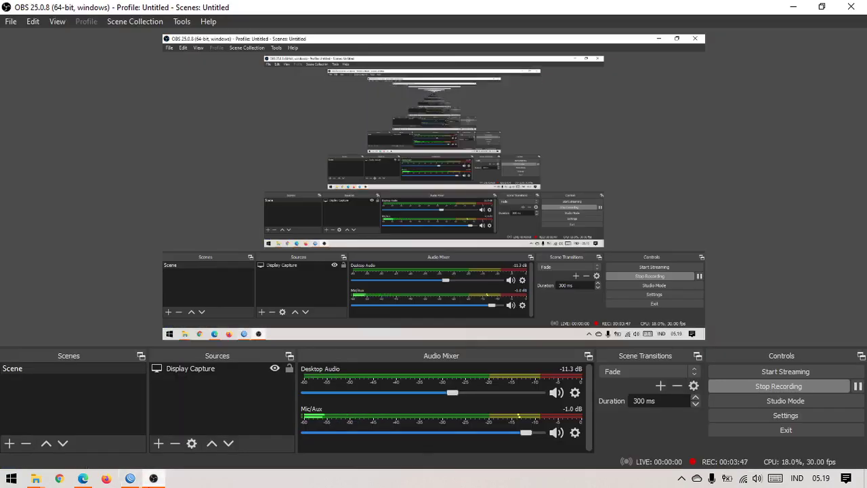
left_click(154, 478)
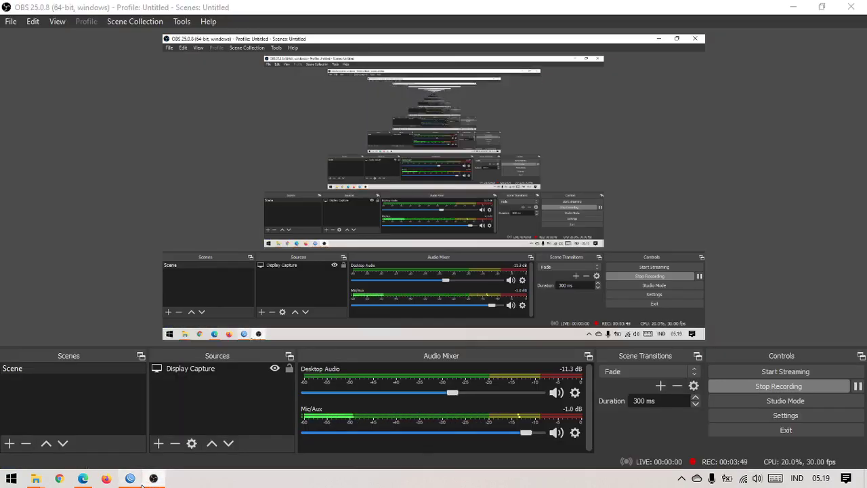
key("Up")
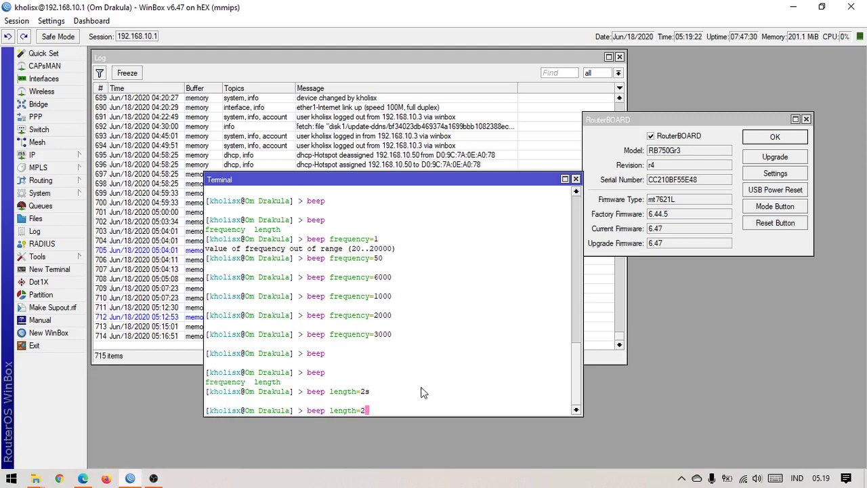
key("Left")
key("BackSpace")
type("5")
key("End")
key("Return")
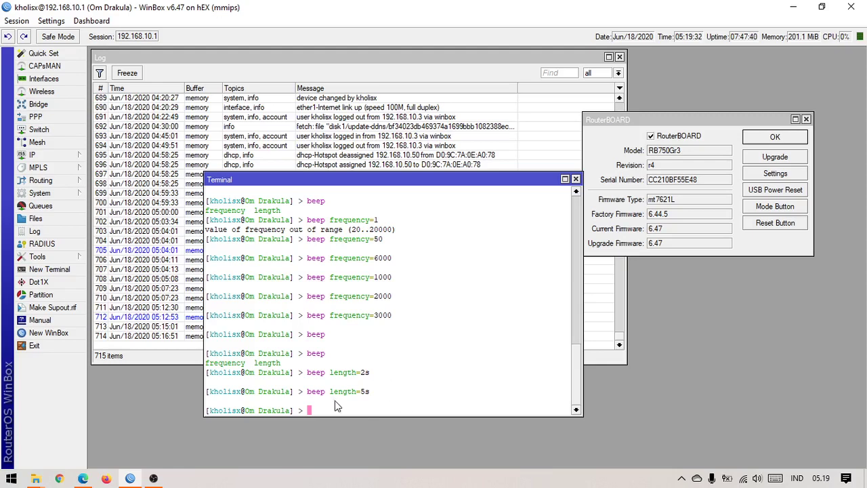
left_click_drag(307, 392, 359, 393)
left_click(366, 395)
left_click_drag(376, 192, 356, 163)
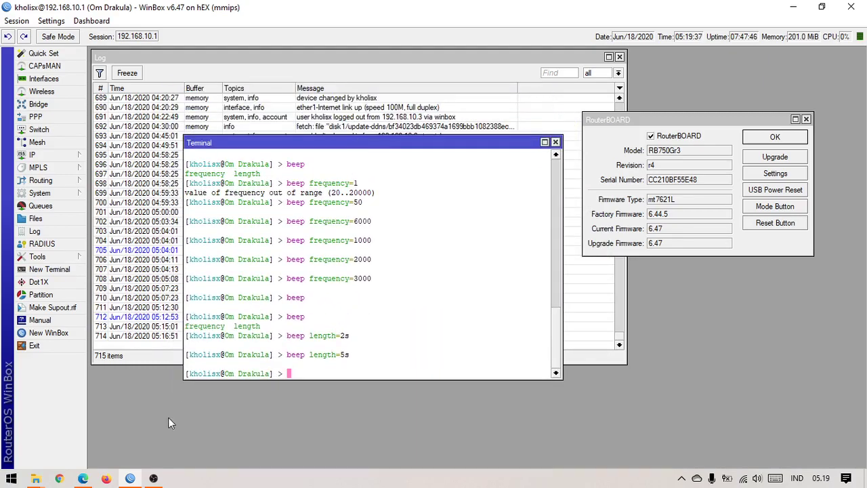
left_click(153, 479)
left_click(130, 478)
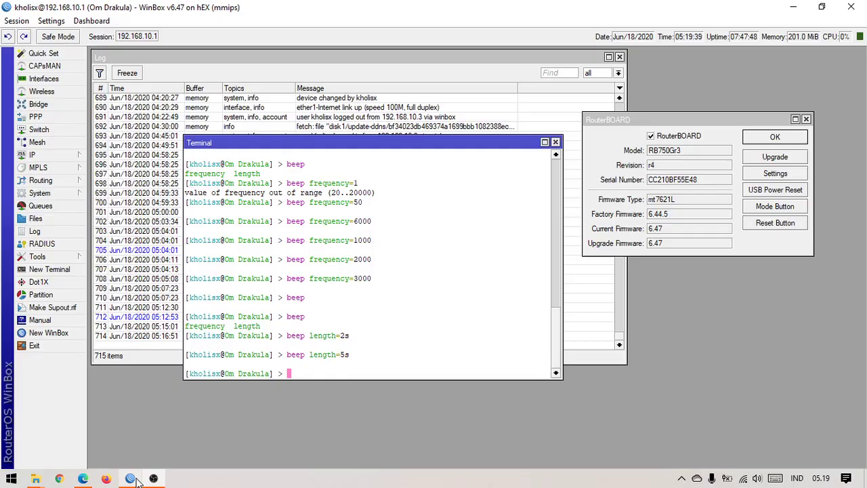
- Rearrange the Terminal and RouterBOARD windows so that neither covers the other's contents
left_click_drag(407, 152, 444, 170)
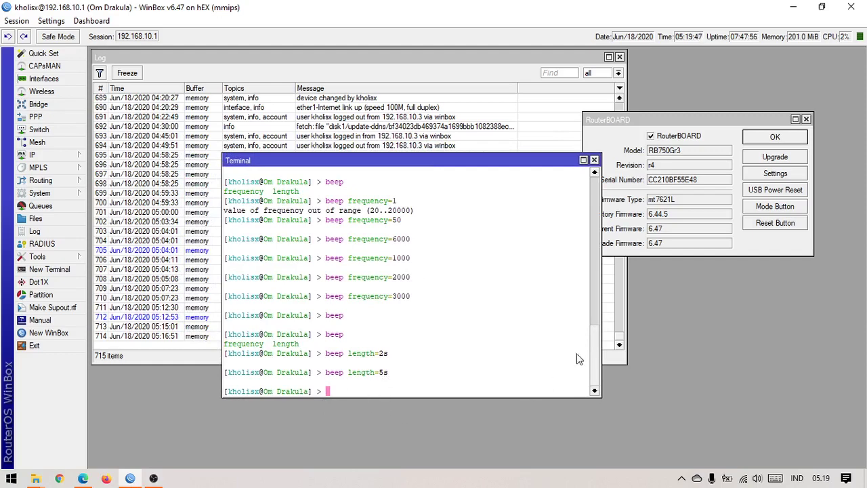
left_click_drag(397, 161, 612, 200)
left_click_drag(659, 119, 710, 61)
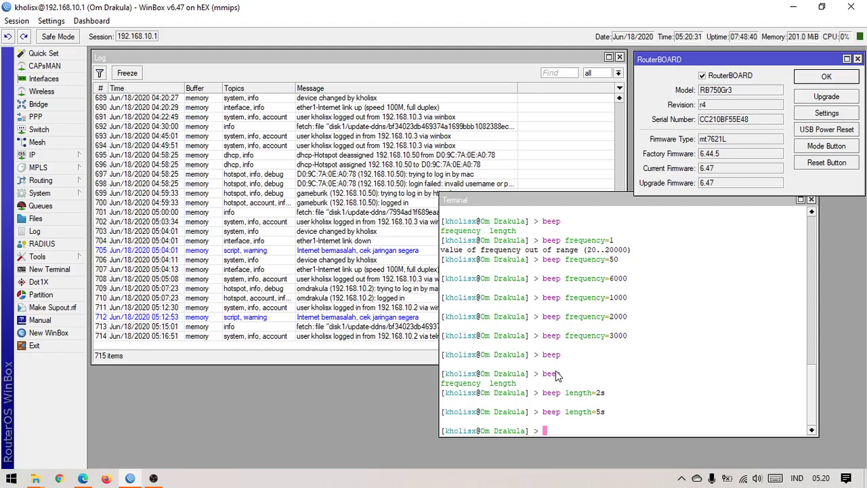
- Examine the script warning entries about the internet problem in the router log
left_click(570, 414)
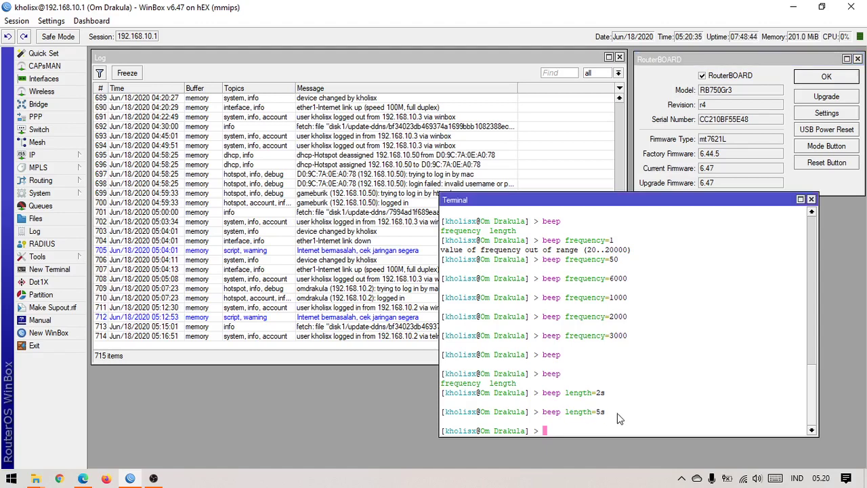
scroll(617, 419, "up", 1)
scroll(618, 419, "down", 1)
left_click(355, 317)
left_click(366, 251)
left_click(356, 316)
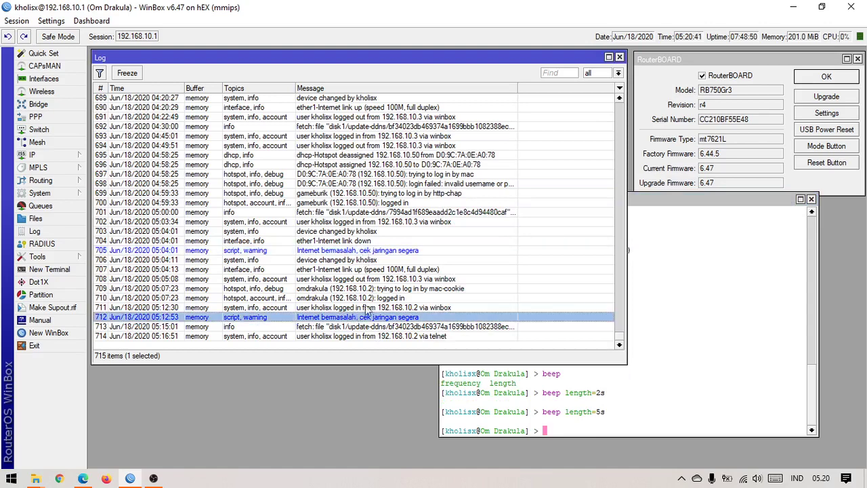
left_click(388, 258)
left_click(375, 317)
left_click(390, 256)
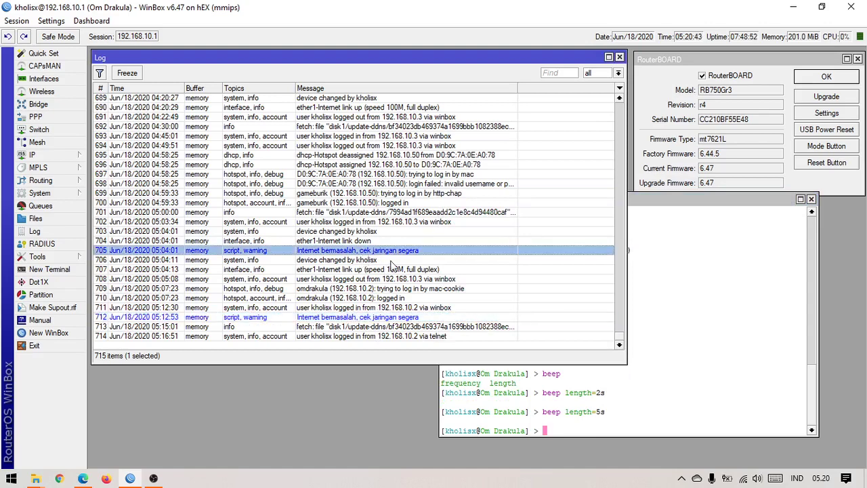
left_click(403, 321)
left_click(418, 257)
- List all the commands available at the terminal's root prompt, including the scripting commands
left_click(605, 407)
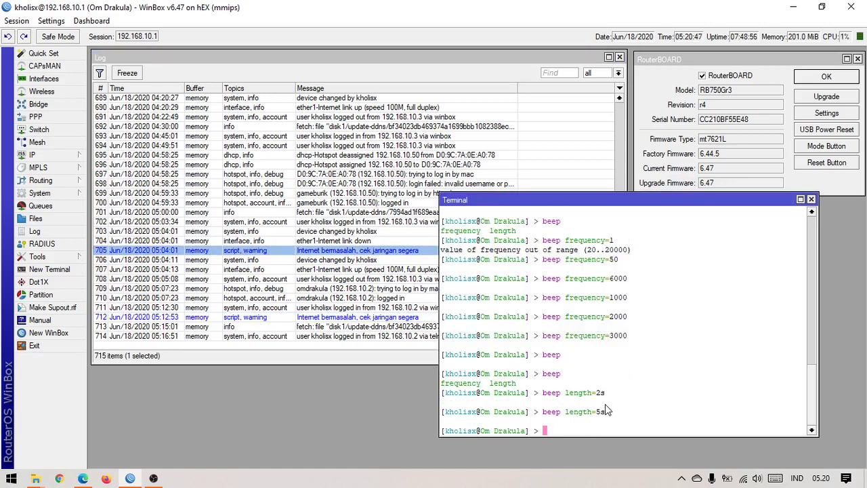
key("Tab")
key("Tab")
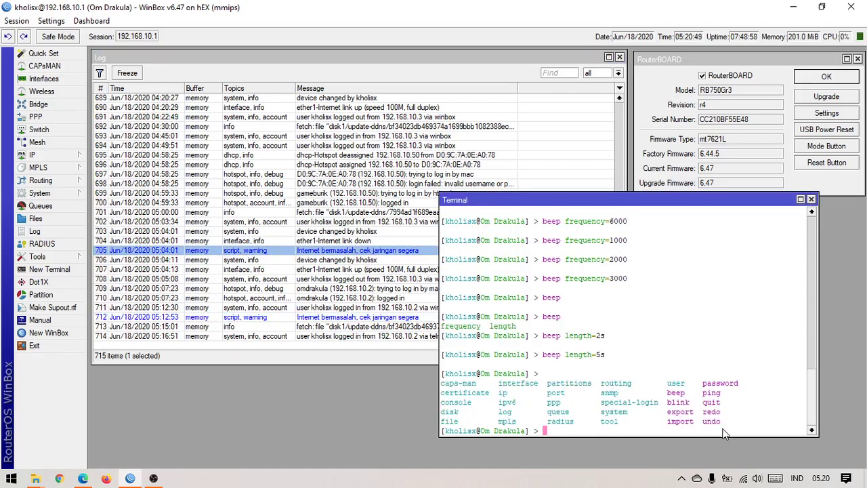
key("Tab")
key("Tab")
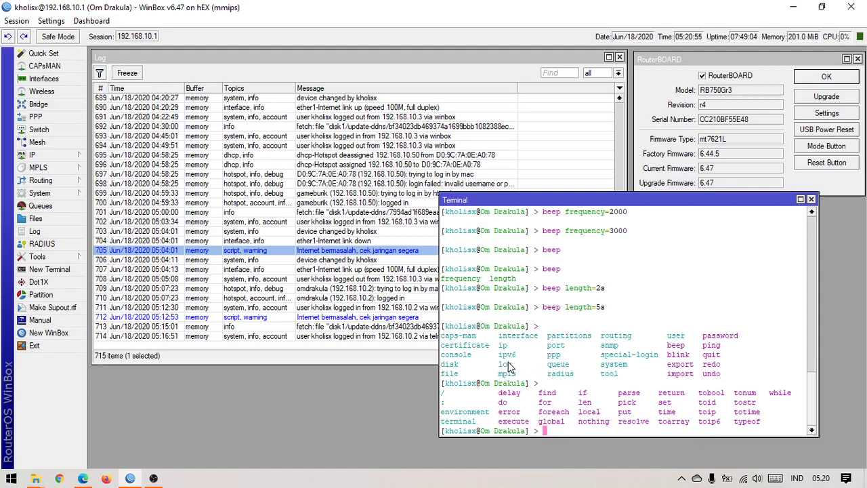
- List the subcommands of log and enter the log menu in the terminal
type("log")
key("Tab")
key("Tab")
key("Return")
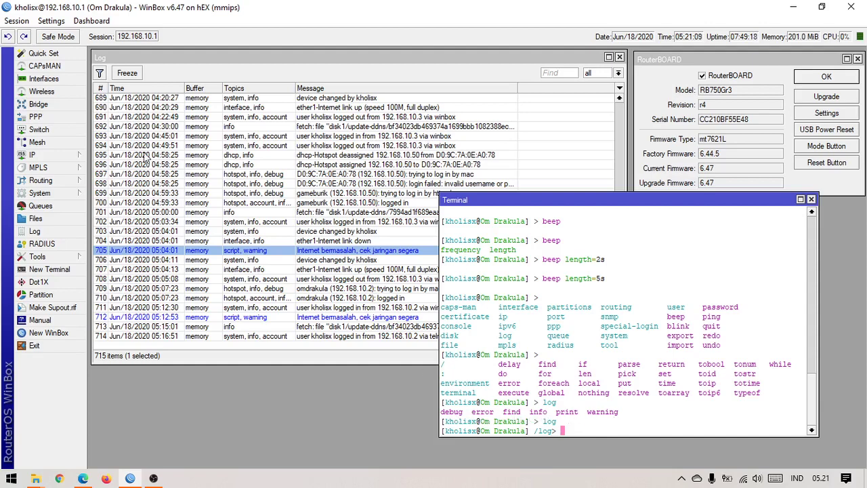
- Compare the info, warning and error topics in the log, and write an info entry with message="K Tutorial" from the terminal
left_click(259, 226)
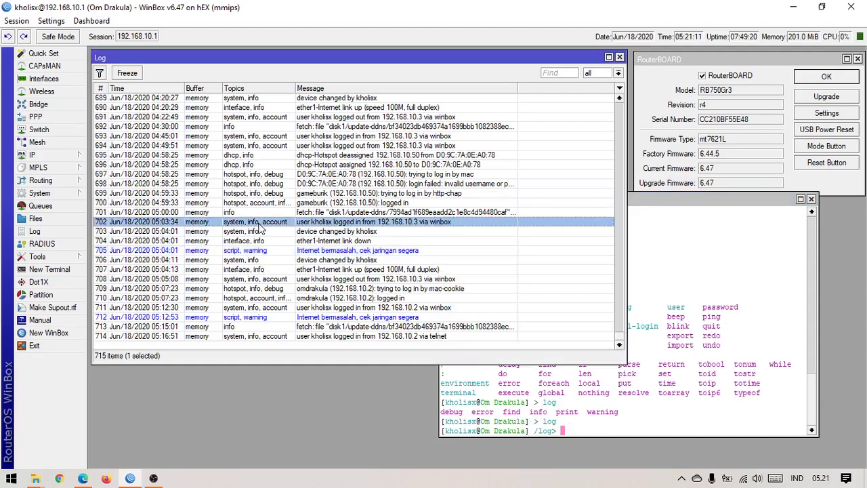
left_click(271, 251)
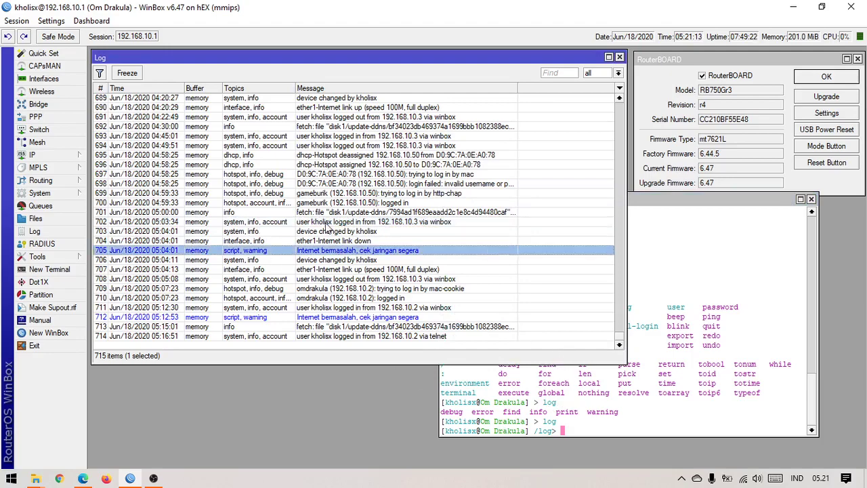
scroll(325, 230, "up", 7)
left_click(251, 212)
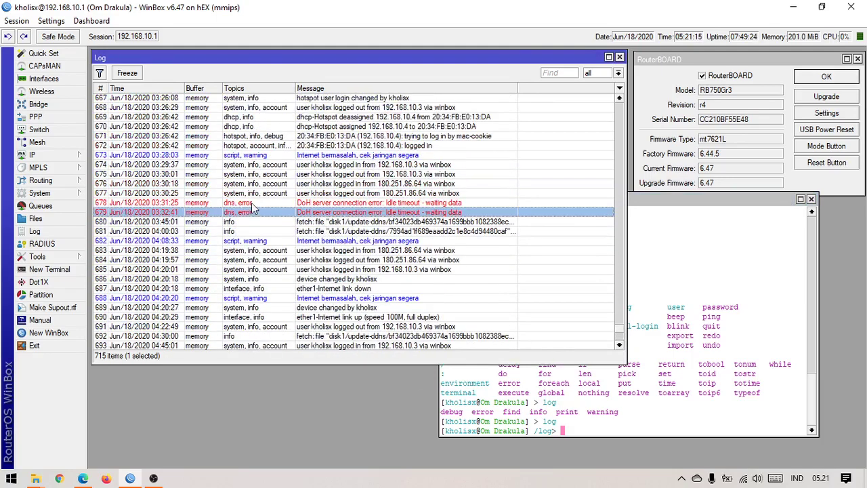
scroll(264, 251, "down", 7)
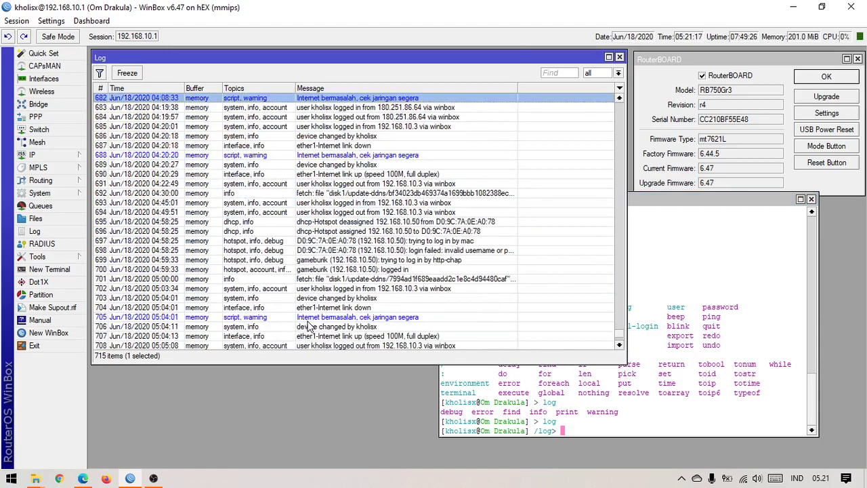
left_click(634, 404)
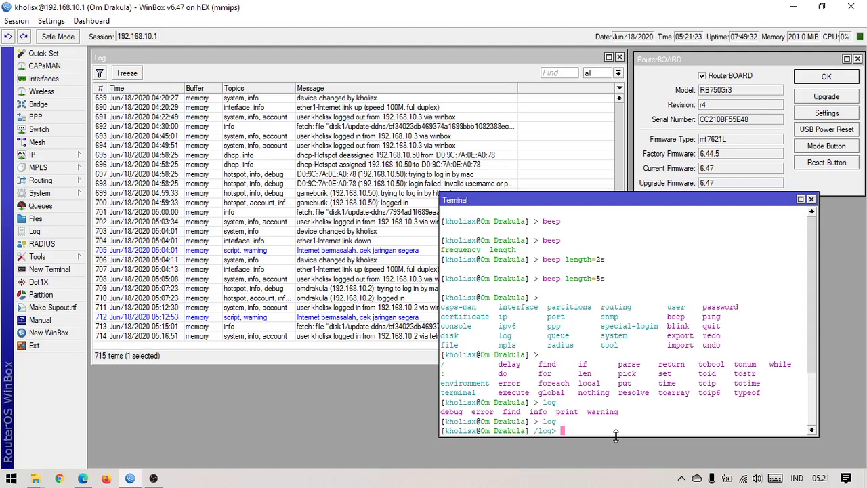
type("info message=\"K Tutori")
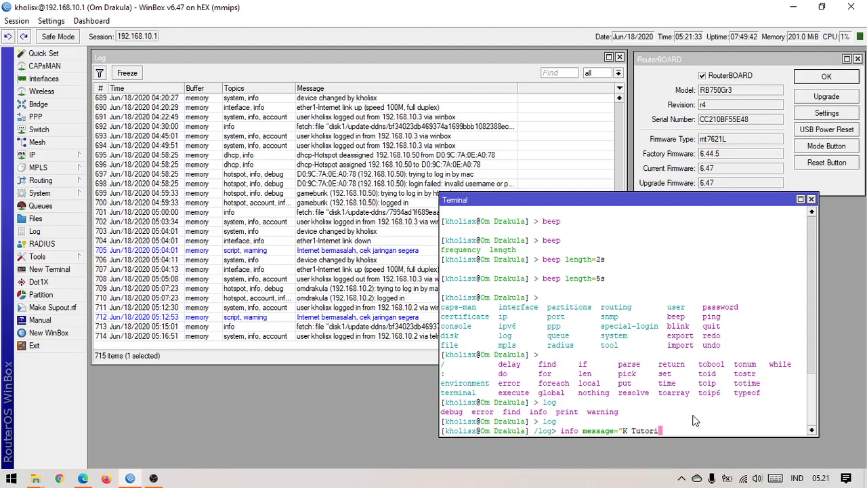
type("al\"")
left_click(381, 336)
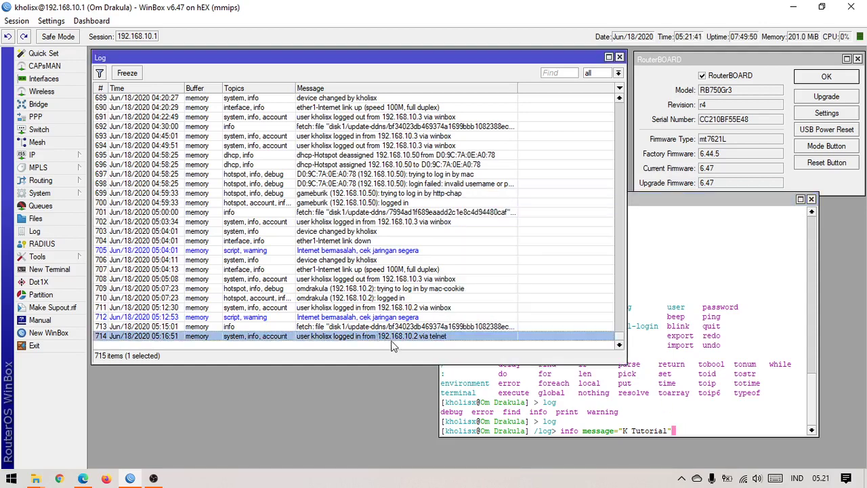
left_click(647, 404)
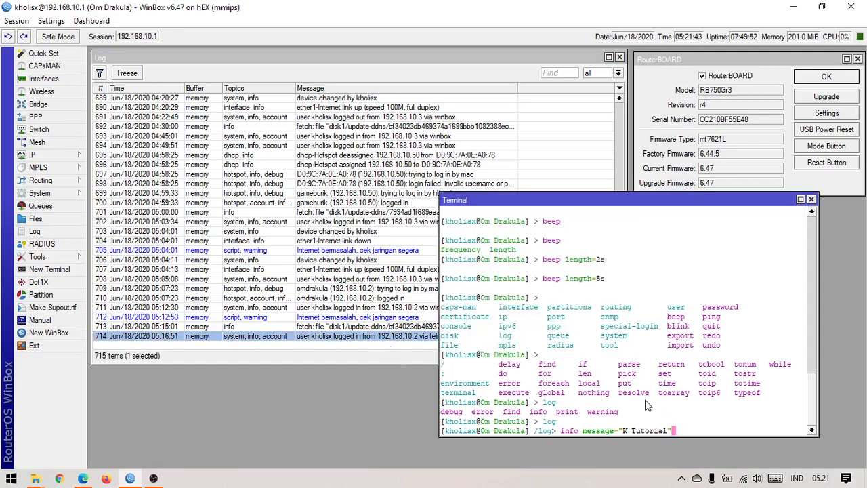
key("Return")
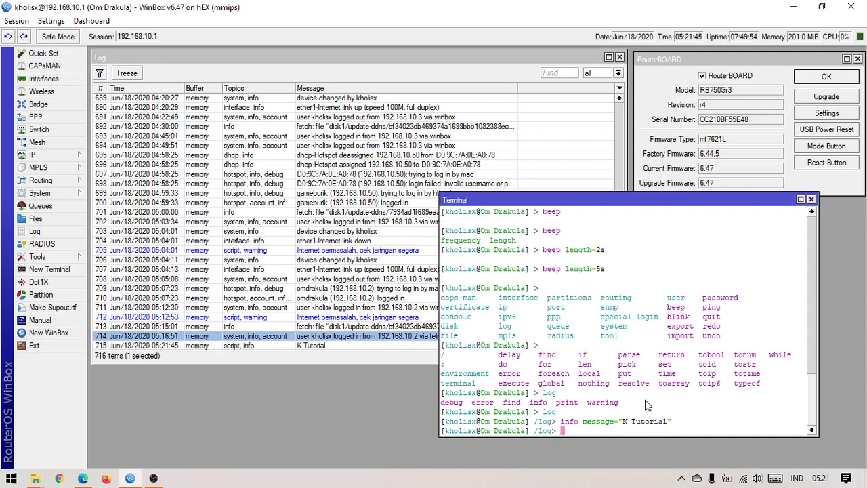
left_click(359, 349)
left_click(350, 347)
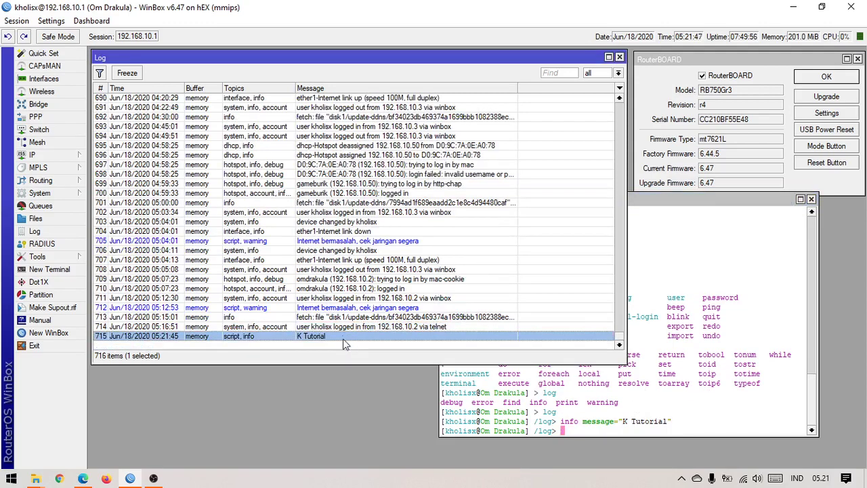
- Change the recalled info command's message to "Aku ganteng", run it, and check the new log entry
left_click(684, 418)
key("Up")
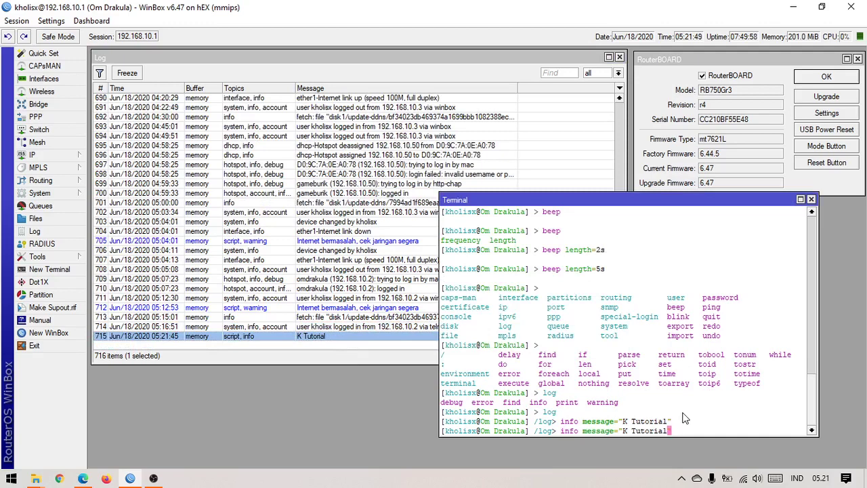
key("BackSpace")
key("BackSpace")
key("BackSpace")
key("BackSpace")
key("BackSpace")
key("BackSpace")
key("BackSpace")
key("BackSpace")
key("BackSpace")
key("BackSpace")
type("Aku ganteng\"")
key("Return")
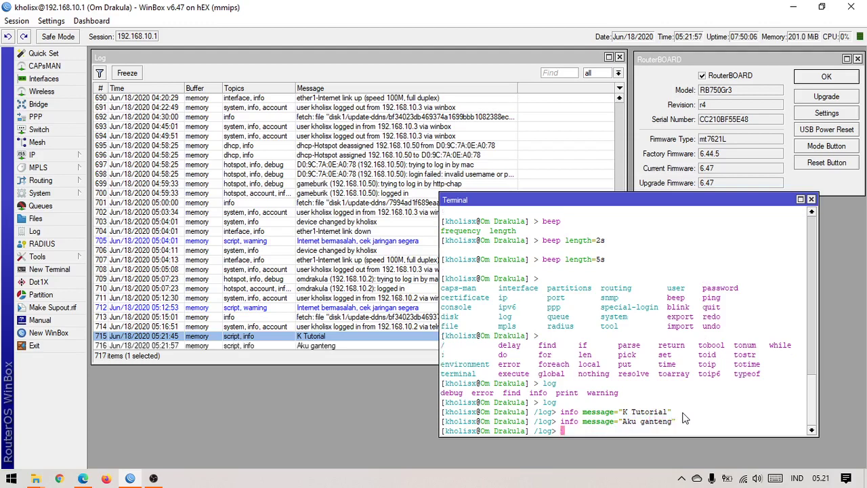
left_click(320, 343)
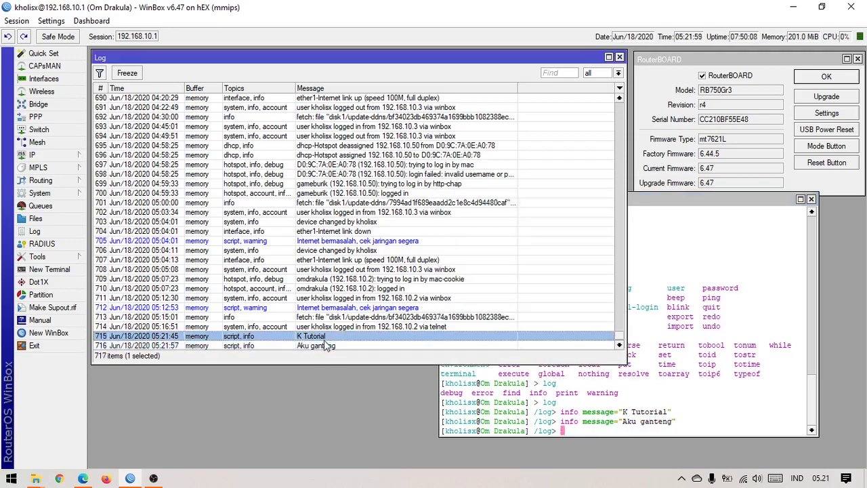
left_click(326, 346)
- Review the earlier entries in the log, comparing the different topic types and their colours
left_click(656, 418)
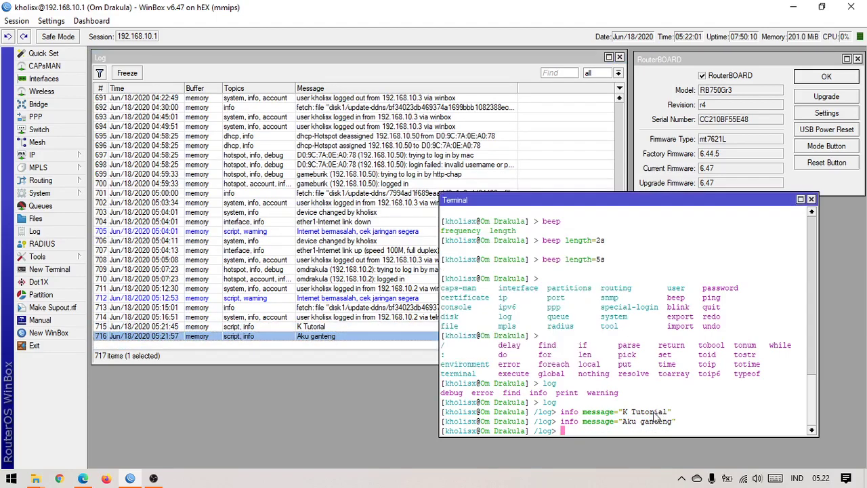
scroll(373, 317, "up", 7)
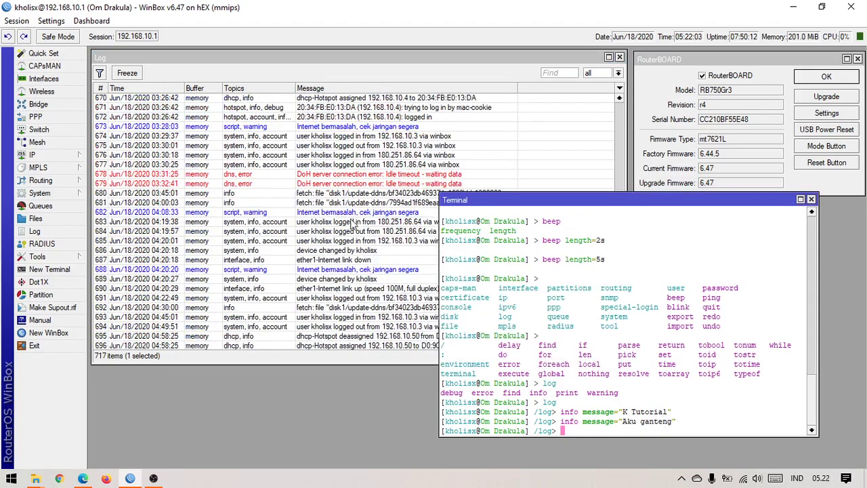
left_click(351, 226)
scroll(352, 226, "down", 7)
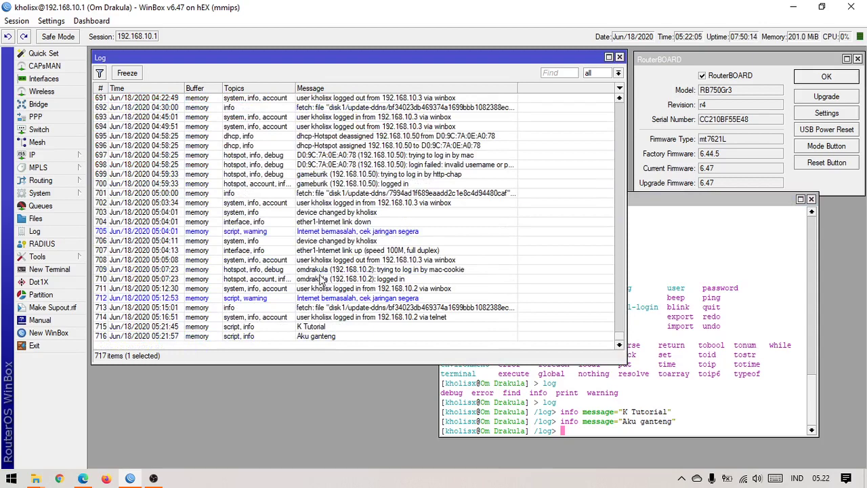
left_click(262, 231)
left_click(257, 289)
left_click(289, 317)
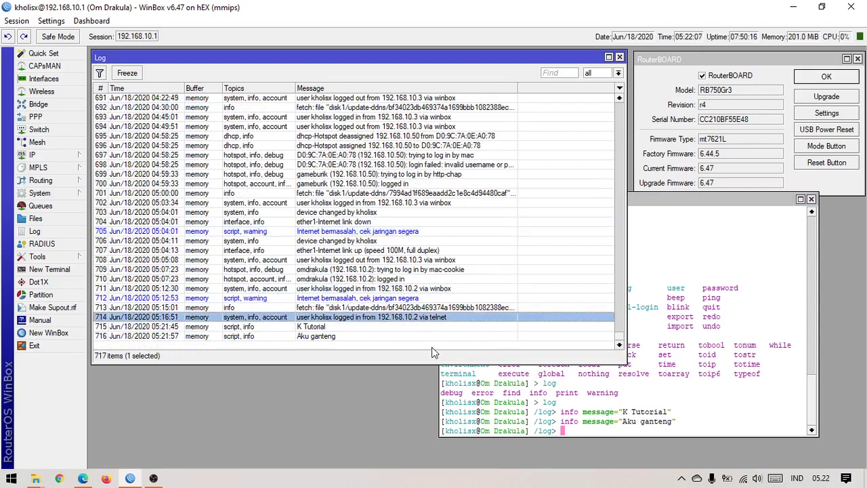
left_click(432, 348)
- Recall the info command with message "K Tutorial", replace info with error, and run it
left_click(693, 413)
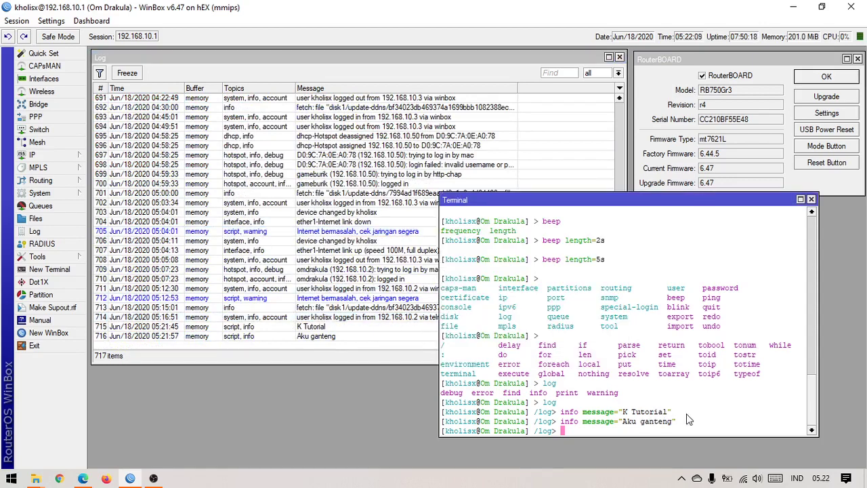
key("Up")
key("Up")
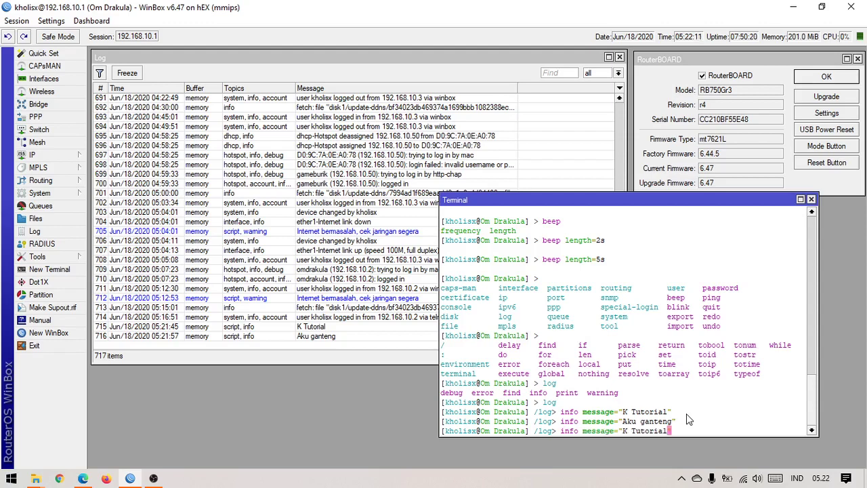
key("Left")
key("Left")
key("Left")
key("Left")
key("Left")
key("Left")
key("Left")
key("Left")
key("Left")
key("Left")
key("Left")
key("Left")
key("Left")
key("Left")
key("Left")
key("Left")
key("Left")
key("Left")
key("Left")
key("Left")
key("BackSpace")
key("BackSpace")
key("BackSpace")
key("Delete")
key("Delete")
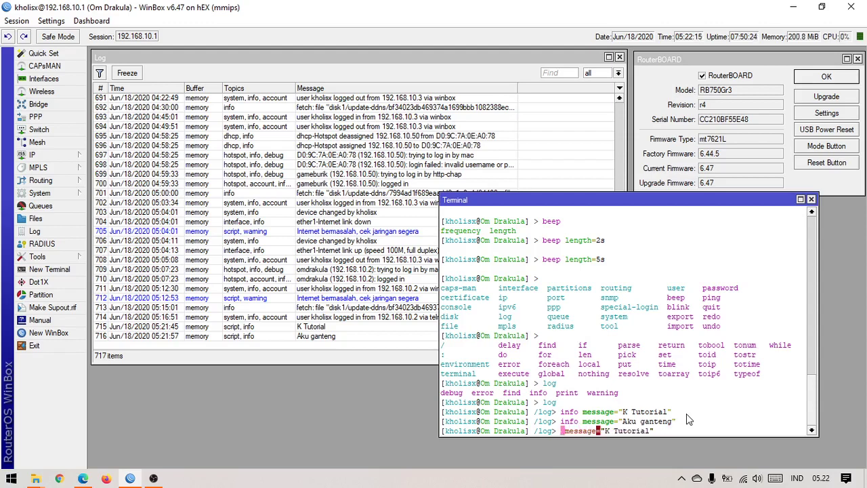
type("error")
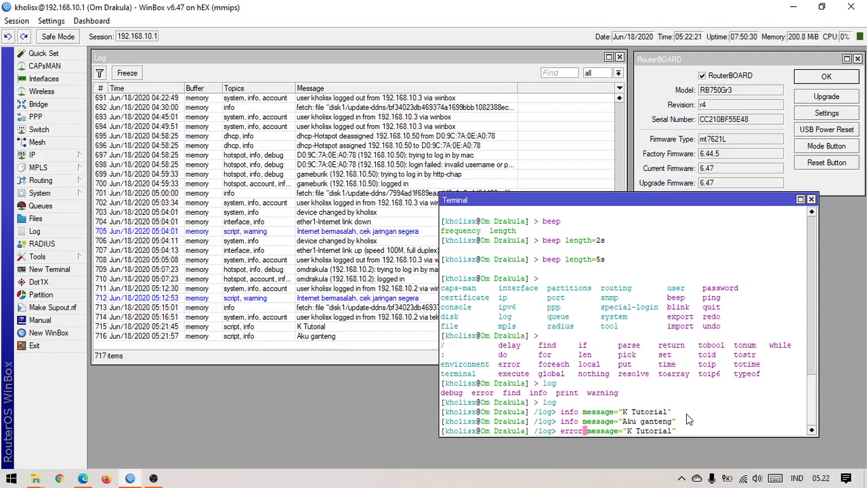
key("Return")
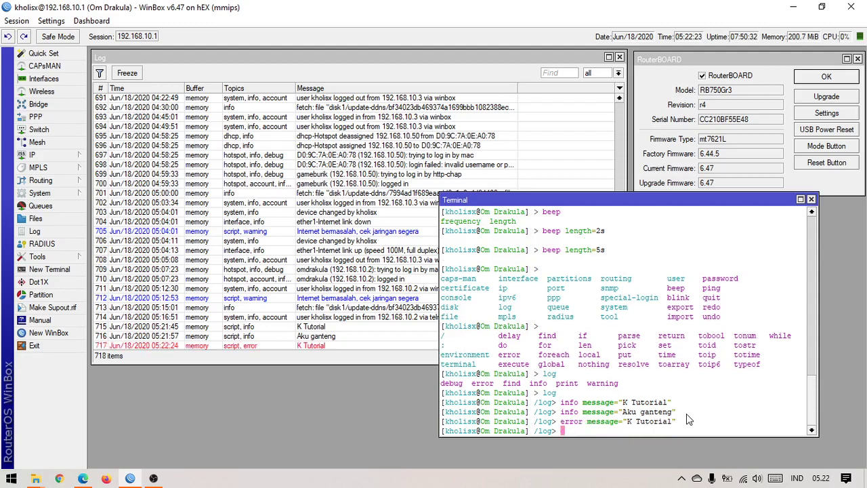
- Compare the new error entry in the log with the script info and script warning entries
left_click(321, 347)
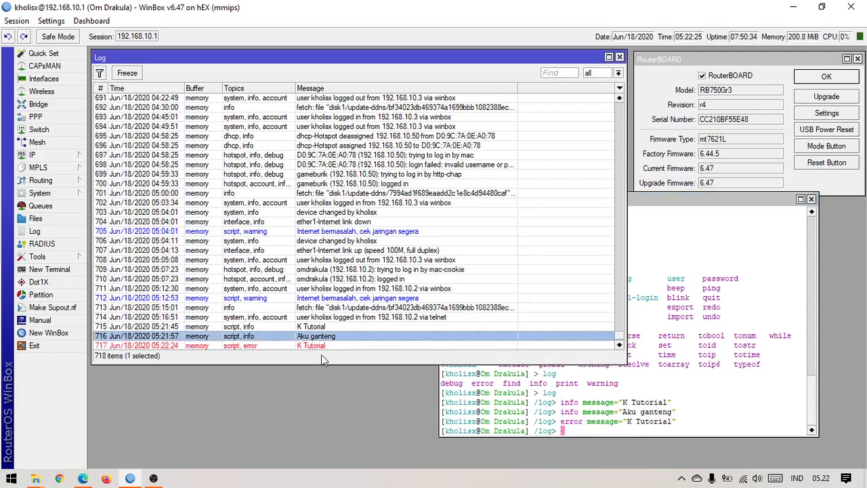
left_click(328, 348)
left_click(333, 339)
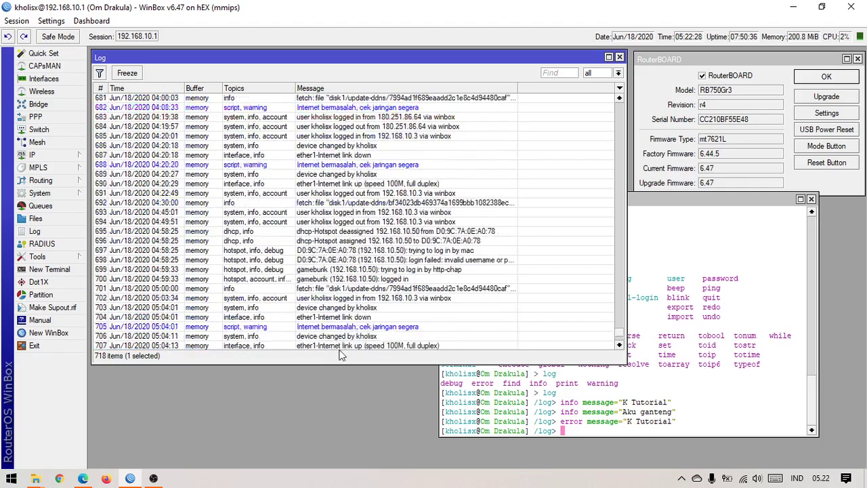
left_click(336, 337)
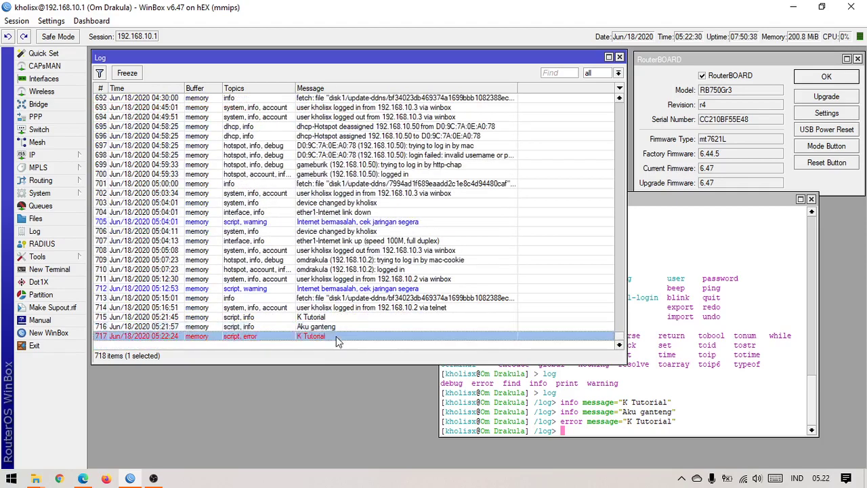
left_click(332, 327)
left_click(333, 317)
left_click(334, 326)
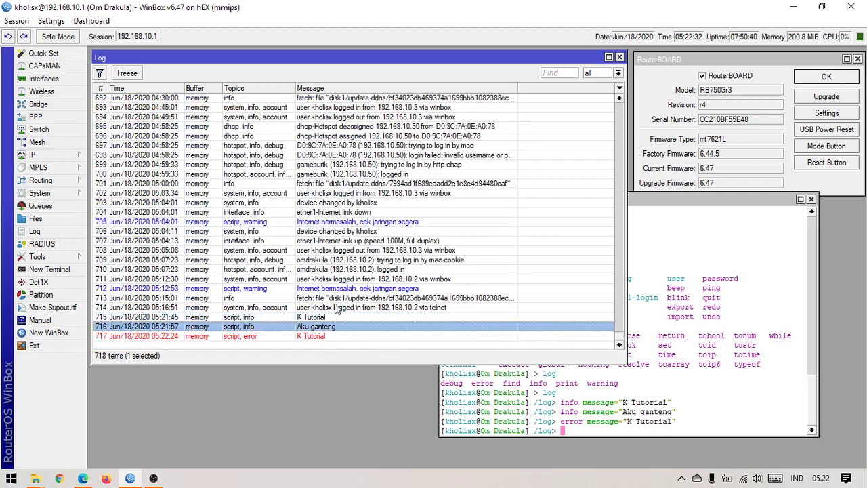
left_click(320, 290)
- Recall the error command with message "K Tutorial" in the terminal, replace error with warning, and run it
left_click_drag(662, 412, 649, 423)
key("Up")
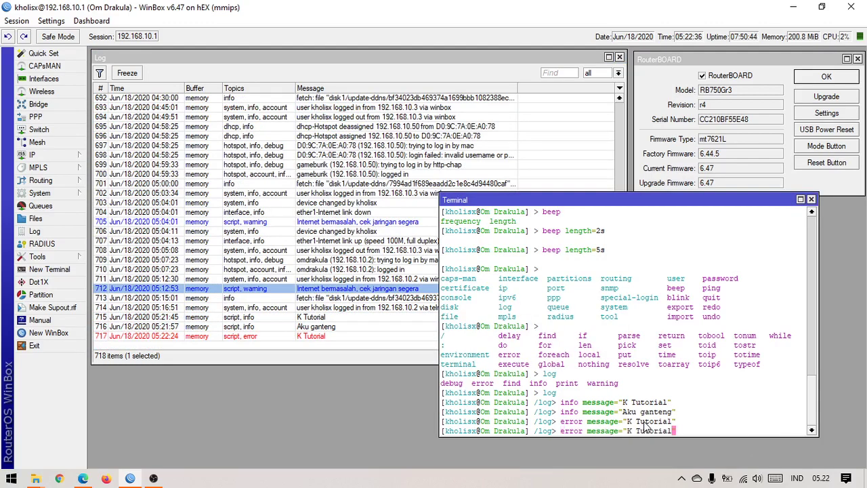
key("Left")
key("Left")
key("Left")
key("Left")
key("Left")
key("Left")
key("Left")
key("Left")
key("Left")
key("Left")
key("Left")
key("Left")
key("Left")
key("Left")
key("Left")
key("Left")
key("Left")
key("Left")
key("Left")
key("Left")
key("BackSpace")
key("BackSpace")
key("BackSpace")
key("BackSpace")
key("BackSpace")
key("BackSpace")
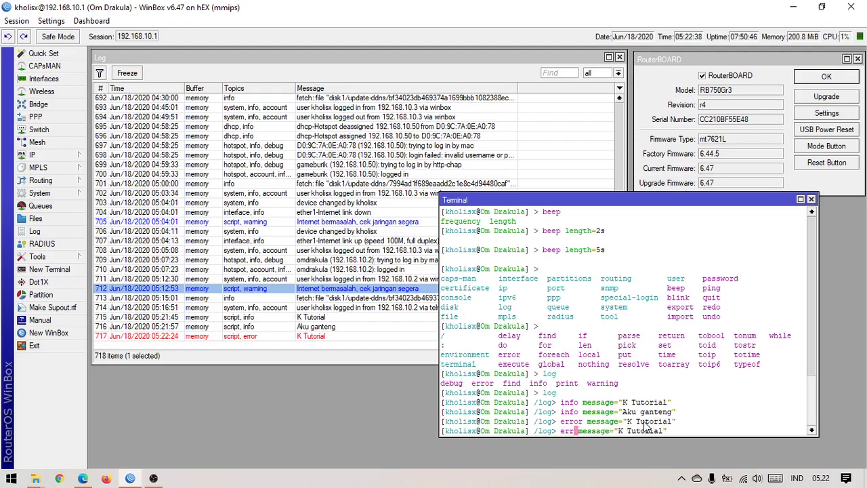
type("warnin")
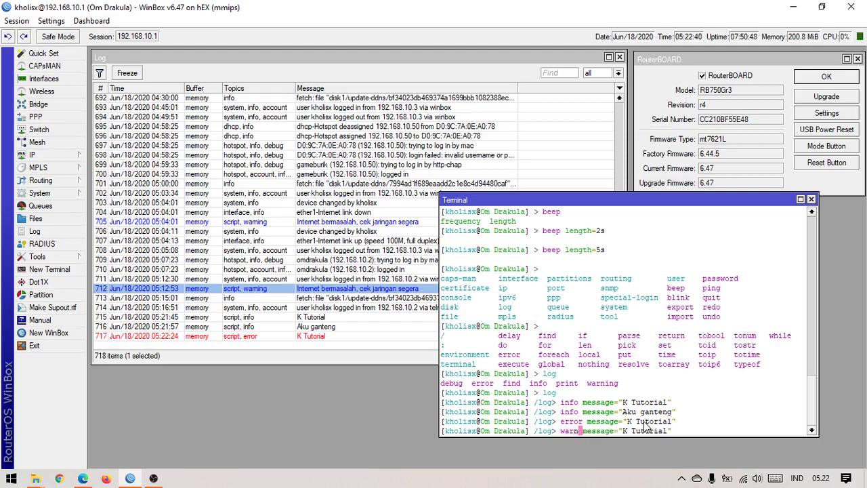
type("g")
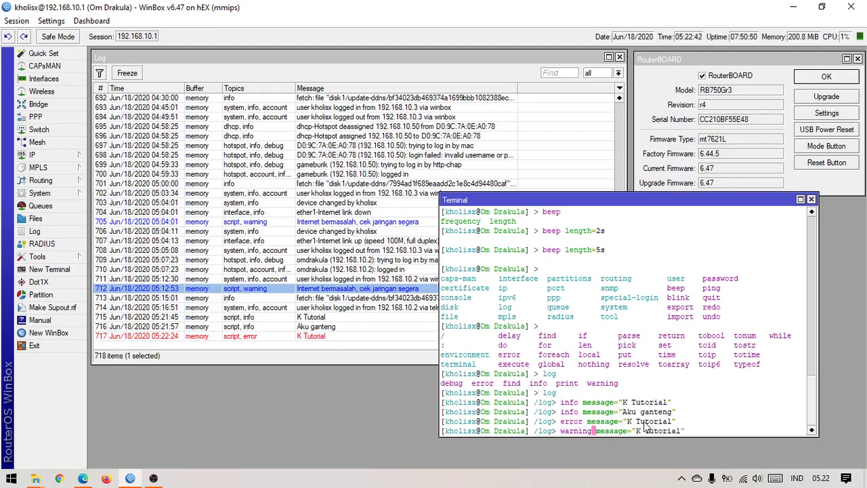
key("Return")
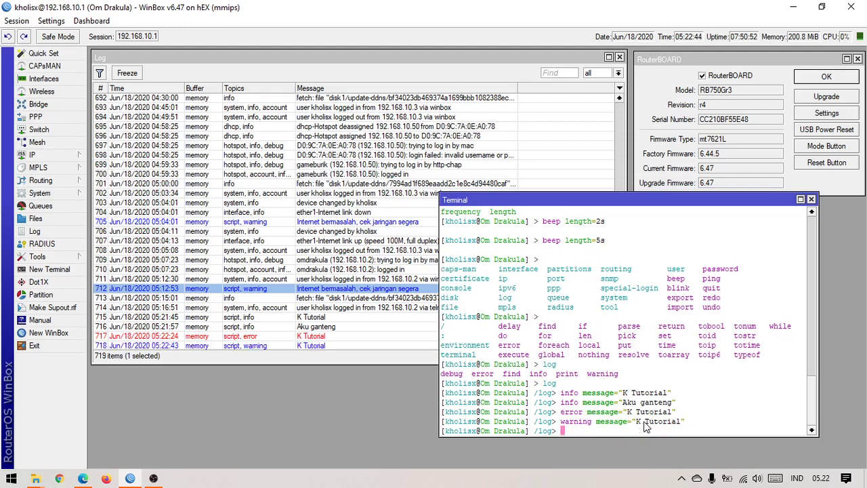
- Check the newest script entries in the log and view the details of the "Aku ganteng" entry
left_click(351, 337)
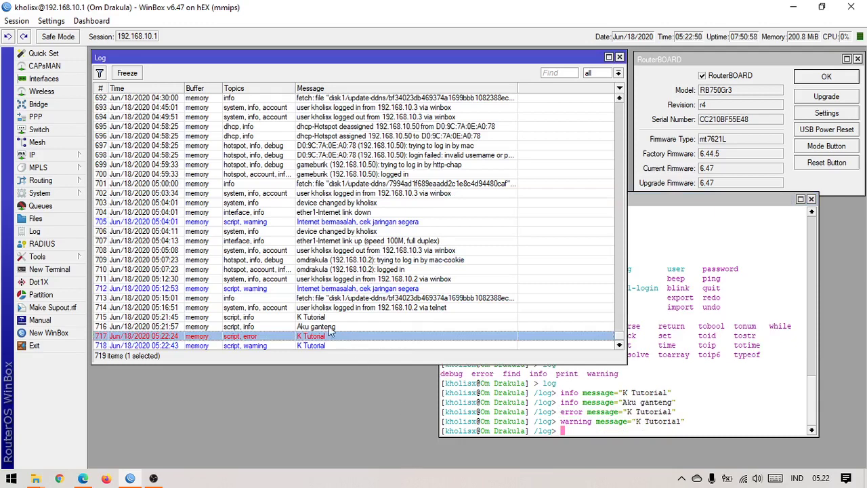
scroll(332, 331, "down", 1)
left_click(360, 316)
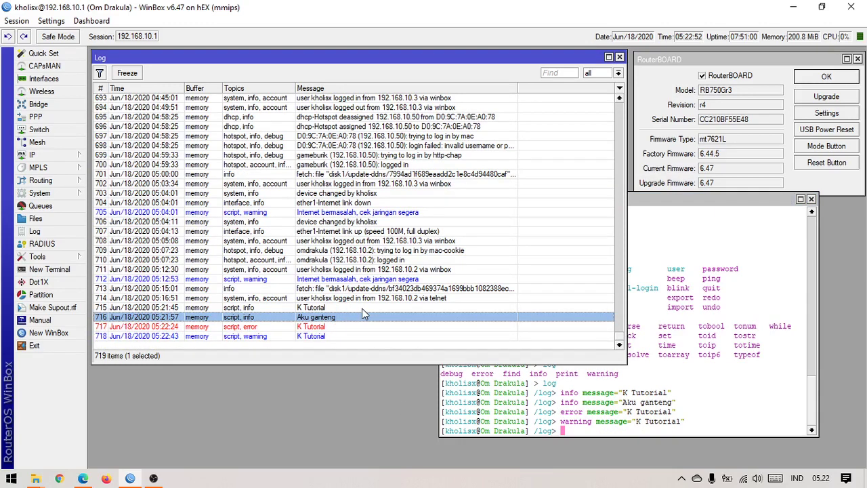
key("Return")
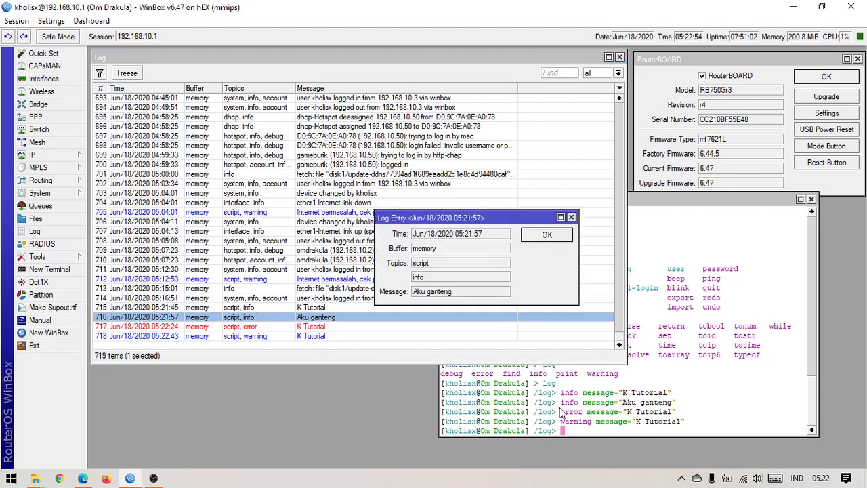
left_click(573, 215)
- Return the terminal from /log to the root level, then close the RouterBOARD window and move the terminal clear of the log
left_click(692, 411)
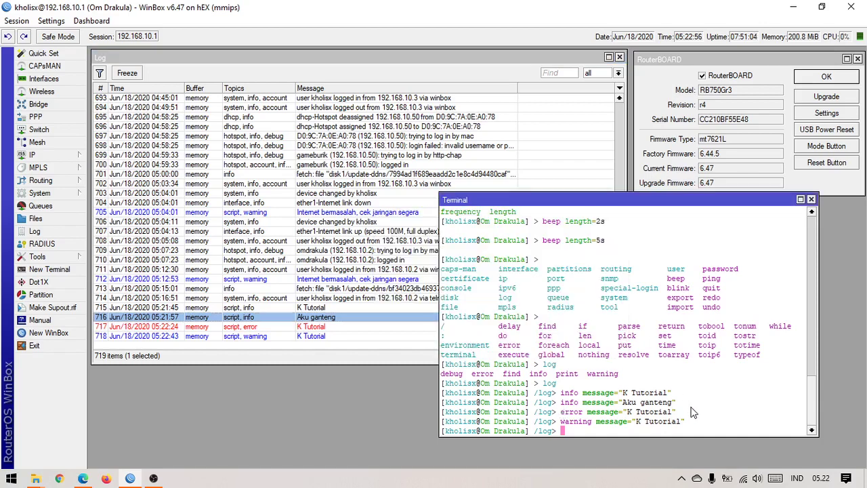
type("/")
key("Return")
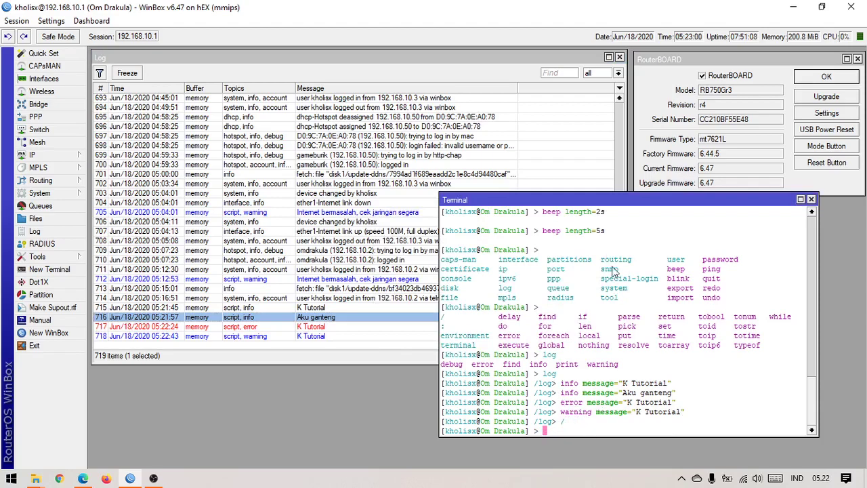
left_click(858, 60)
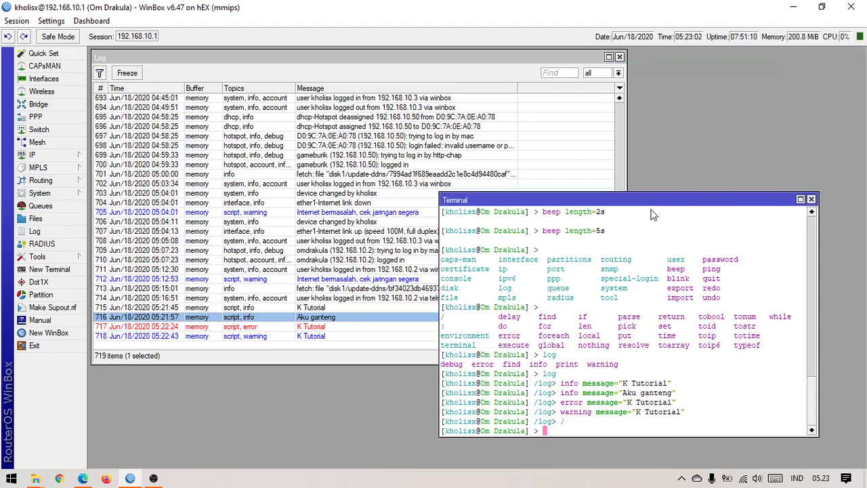
left_click_drag(649, 199, 695, 223)
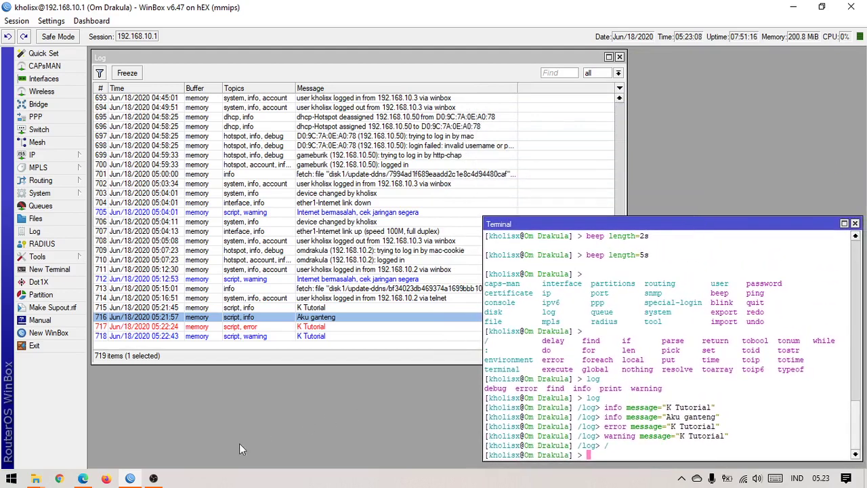
left_click(151, 478)
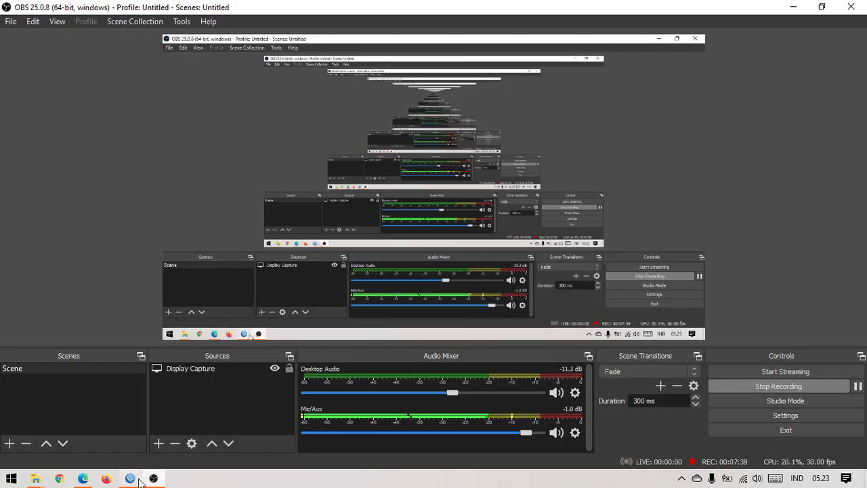
left_click(152, 478)
left_click(352, 355)
left_click(353, 336)
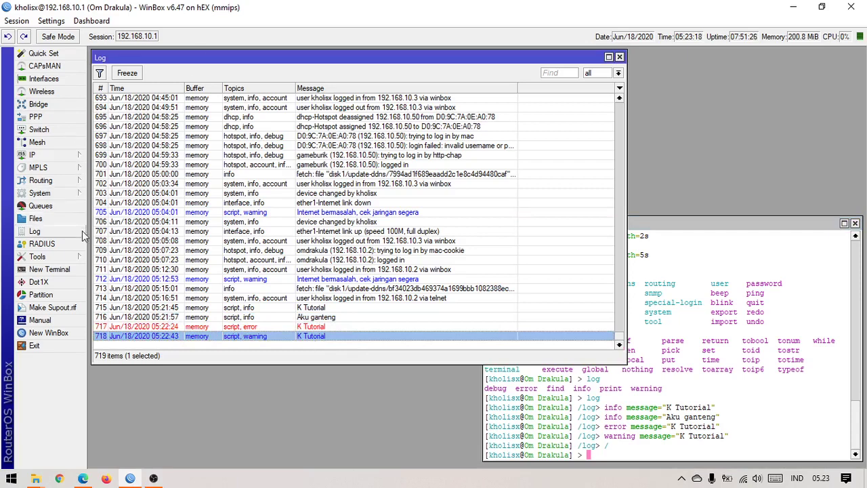
- Open Netwatch and place its window between the log and the terminal
left_click(74, 258)
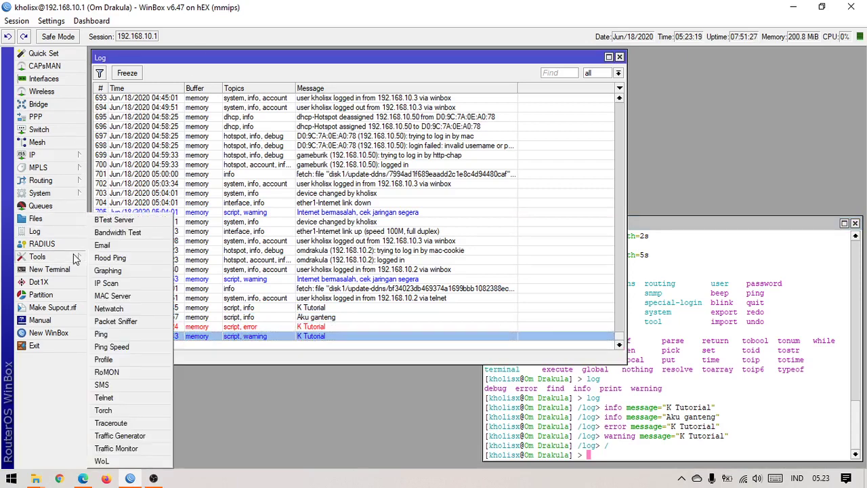
left_click(154, 312)
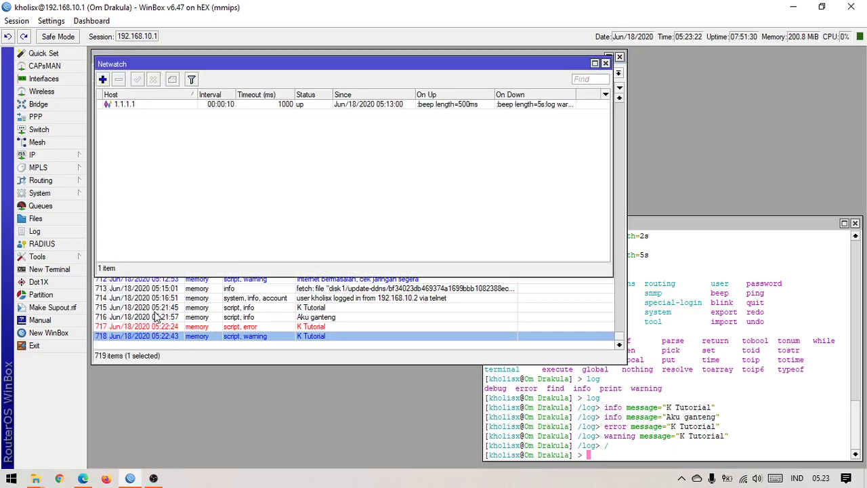
left_click_drag(373, 68, 424, 198)
left_click_drag(662, 274, 649, 295)
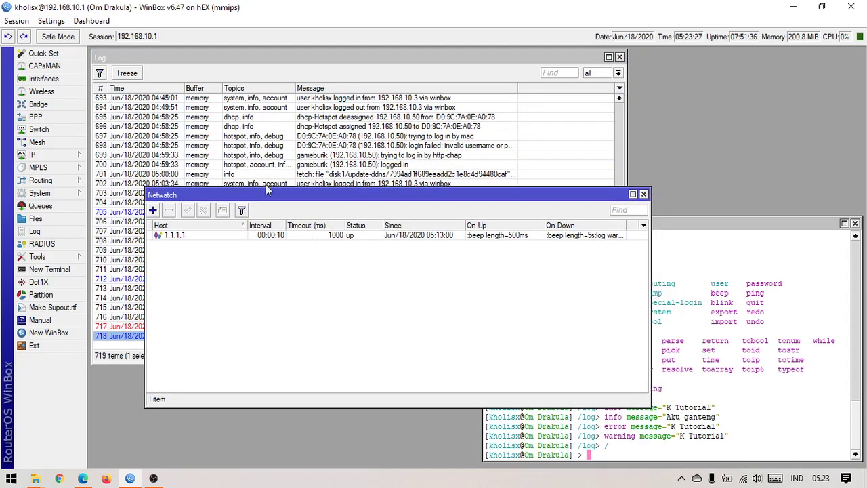
left_click_drag(255, 194, 297, 156)
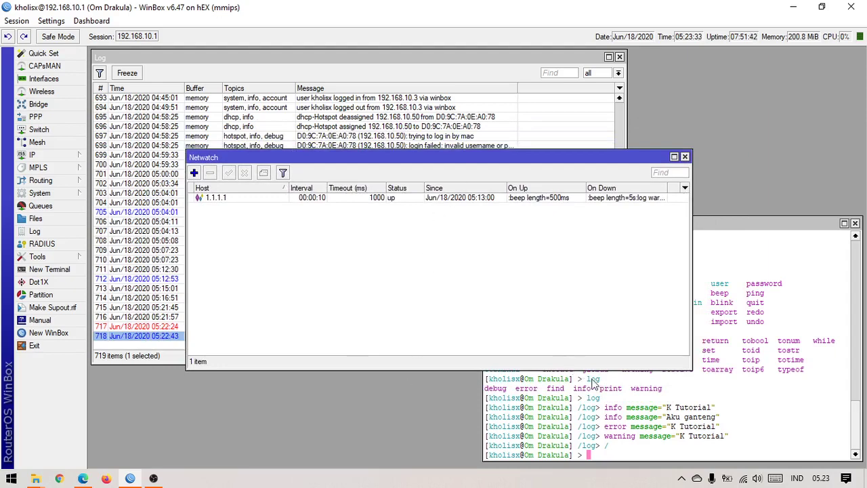
- Review the earlier beep frequency and length commands in the terminal history
left_click(689, 400)
scroll(670, 428, "up", 5)
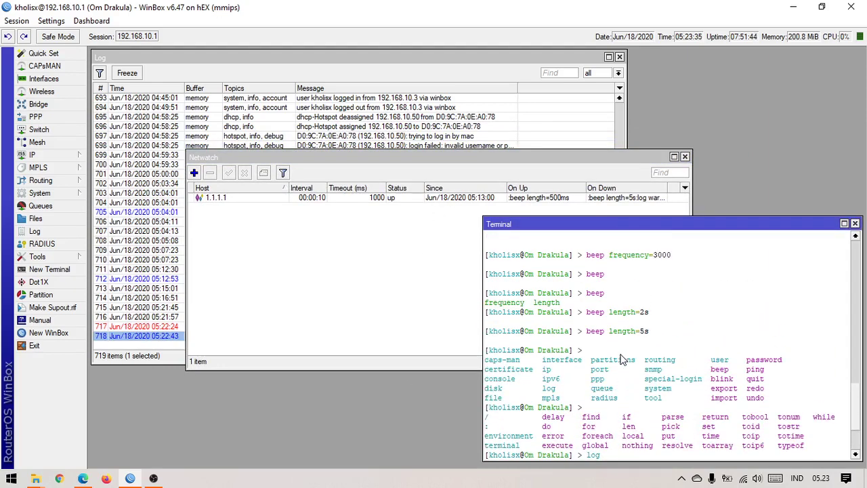
scroll(622, 362, "up", 2)
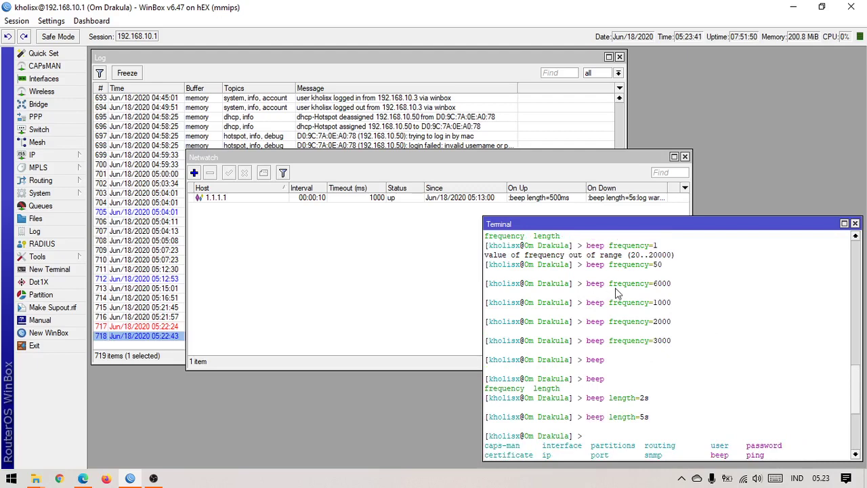
scroll(618, 380, "down", 1)
left_click_drag(587, 379, 652, 380)
left_click(656, 394)
left_click_drag(603, 399, 641, 400)
left_click(660, 410)
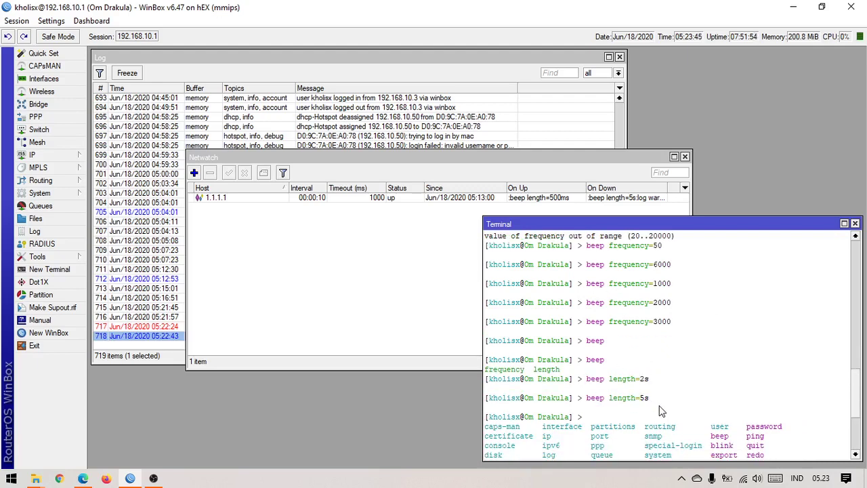
scroll(649, 414, "down", 1)
scroll(649, 415, "down", 4)
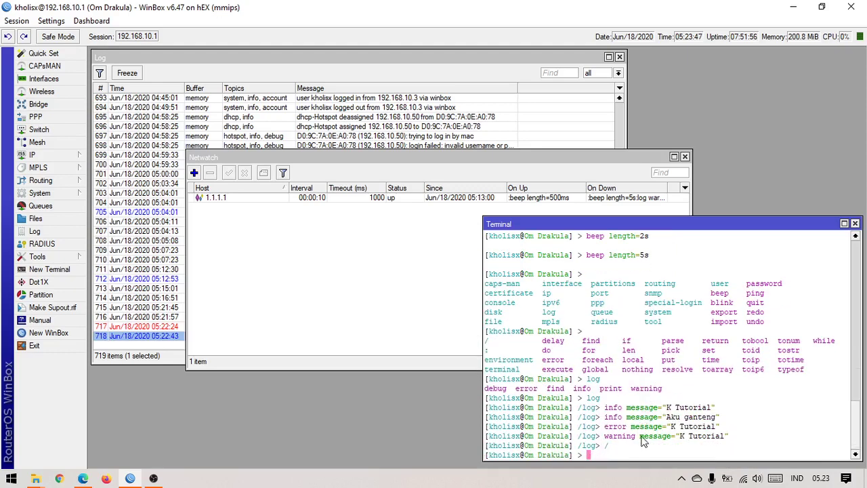
- Compare the script entries in the log with the info, error and warning commands in the terminal
left_click(169, 336)
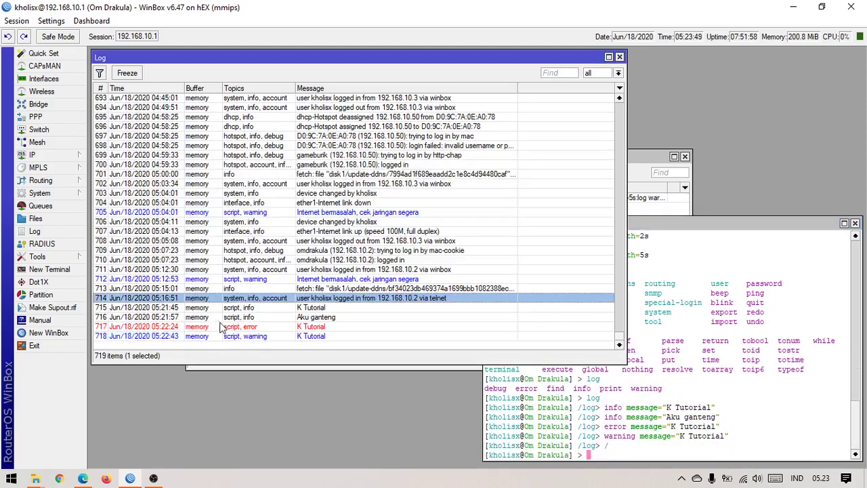
left_click(227, 327)
left_click(644, 172)
left_click_drag(644, 156, 613, 184)
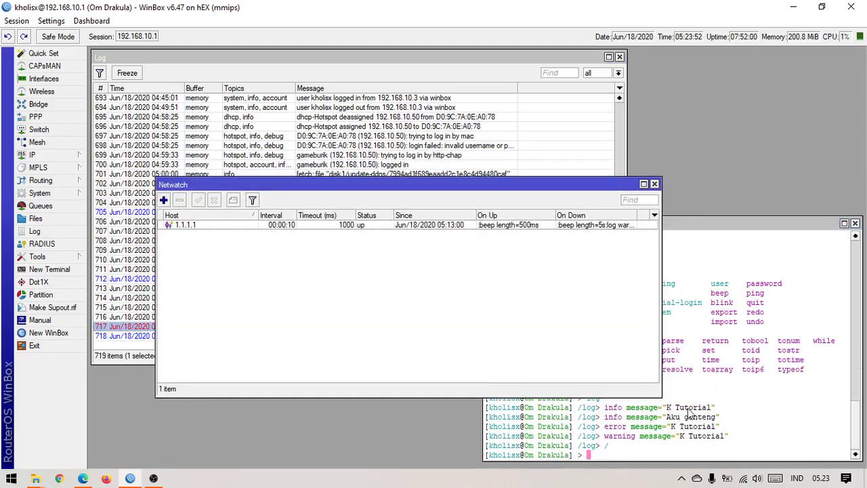
left_click_drag(670, 436, 632, 450)
left_click(631, 451)
left_click_drag(578, 407, 684, 409)
left_click(706, 413)
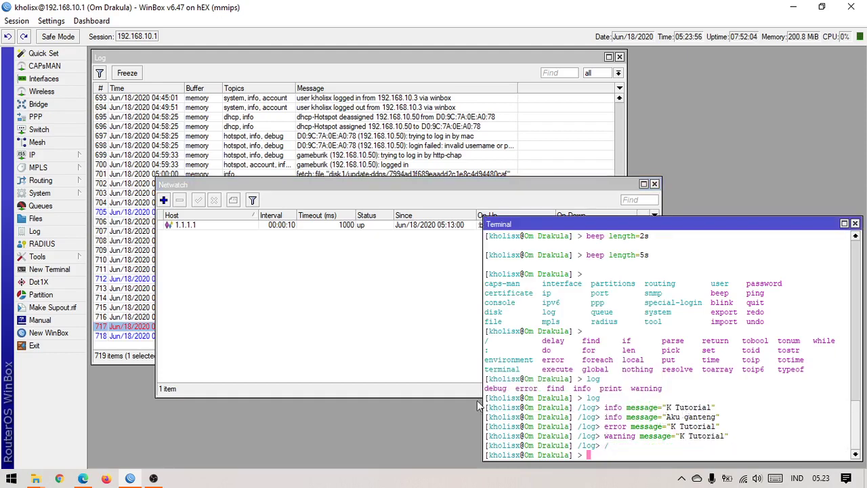
- Open the Netwatch host 1.1.1.1 and a new Netwatch host form, and arrange them side by side
left_click(393, 337)
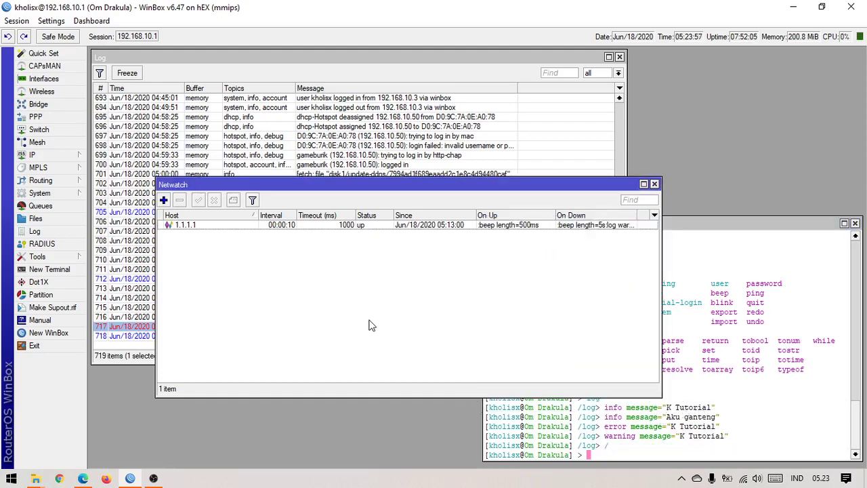
double_click(512, 229)
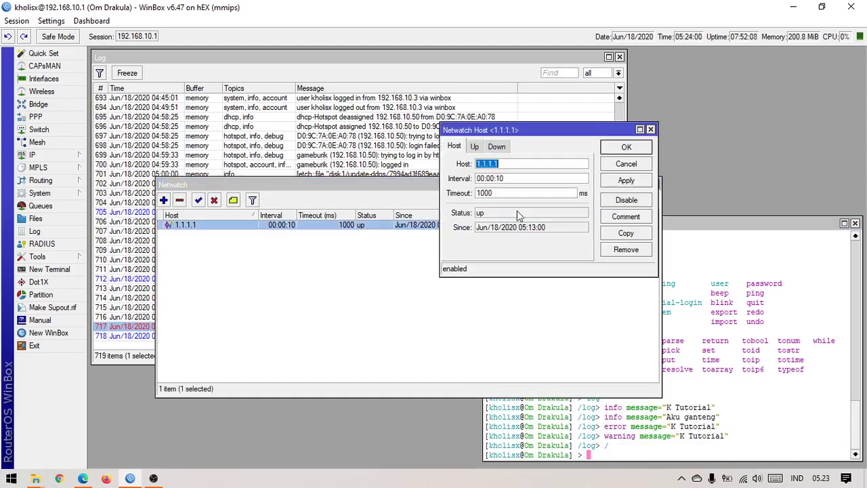
left_click_drag(520, 212, 580, 81)
left_click(163, 200)
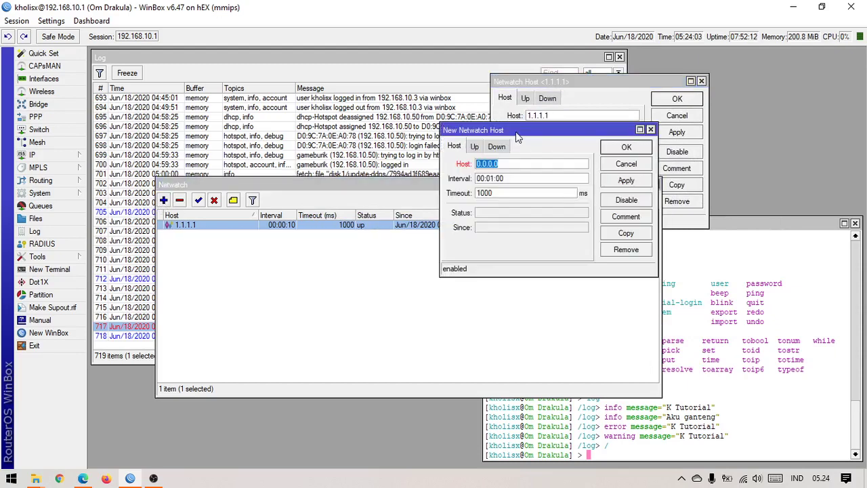
left_click_drag(515, 132, 239, 280)
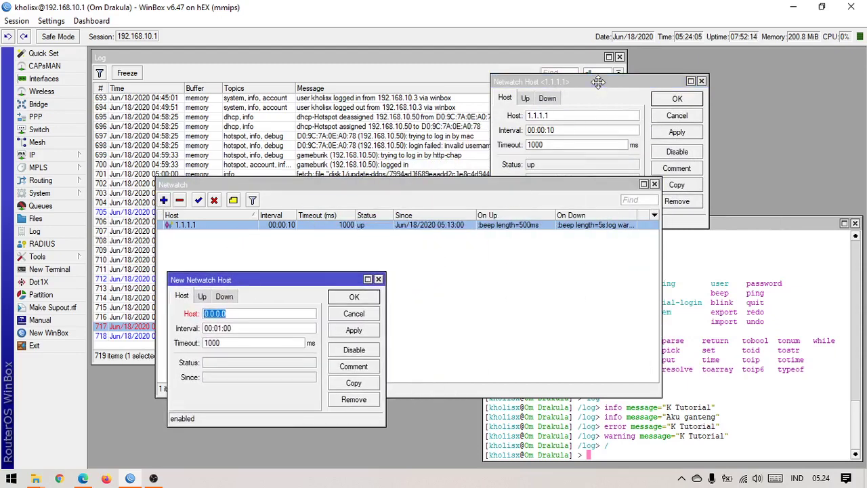
left_click_drag(596, 81, 501, 279)
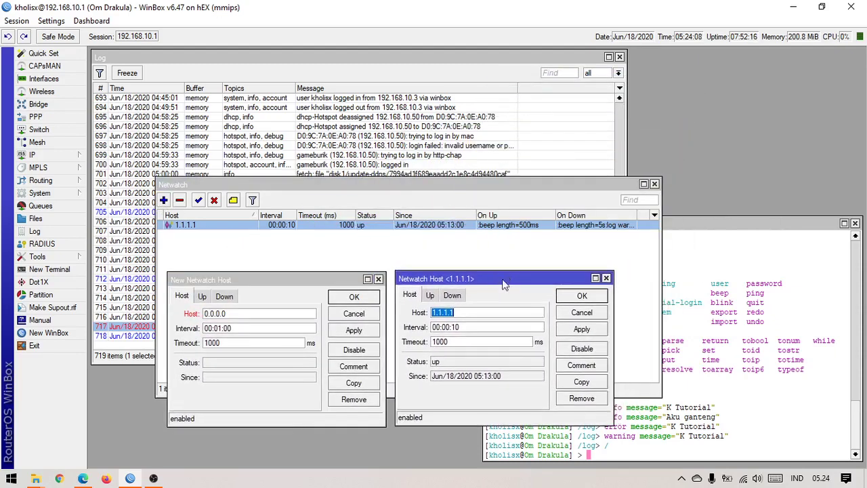
- Examine the Up and Down script areas of the new host form and of host 1.1.1.1
left_click(203, 297)
left_click(203, 297)
left_click(224, 296)
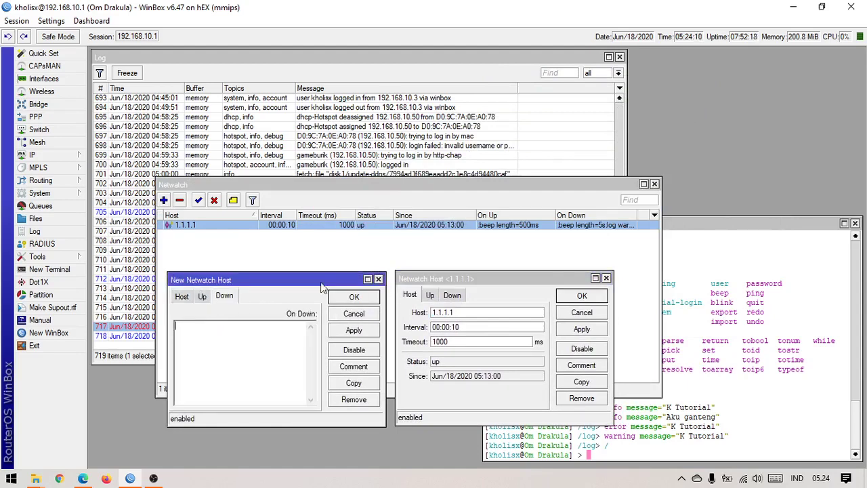
left_click(430, 296)
left_click(454, 297)
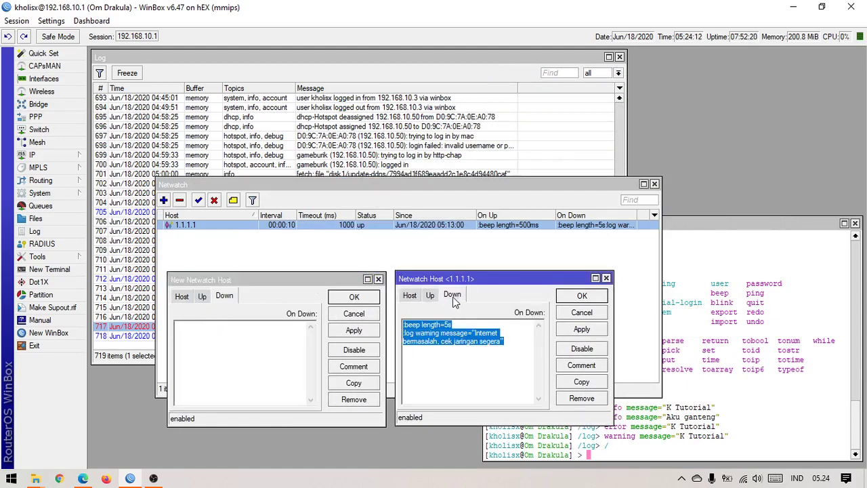
- Widen the 1.1.1.1 host window and review its host settings and Up and Down scripts against the new host form
left_click_drag(612, 313, 723, 313)
left_click(430, 296)
left_click(410, 296)
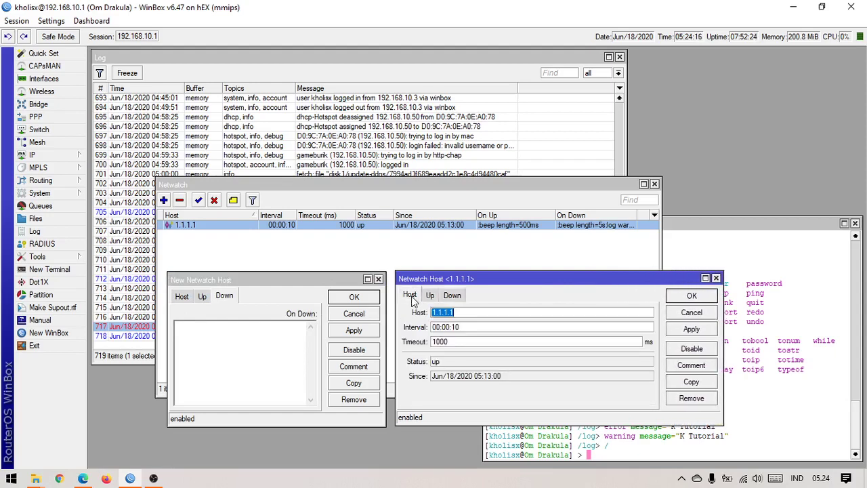
left_click(182, 298)
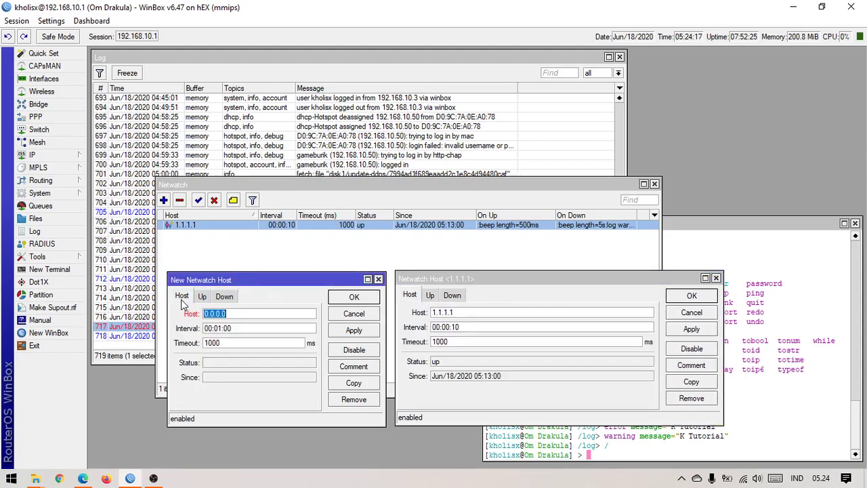
left_click(470, 313)
left_click(430, 296)
left_click(452, 295)
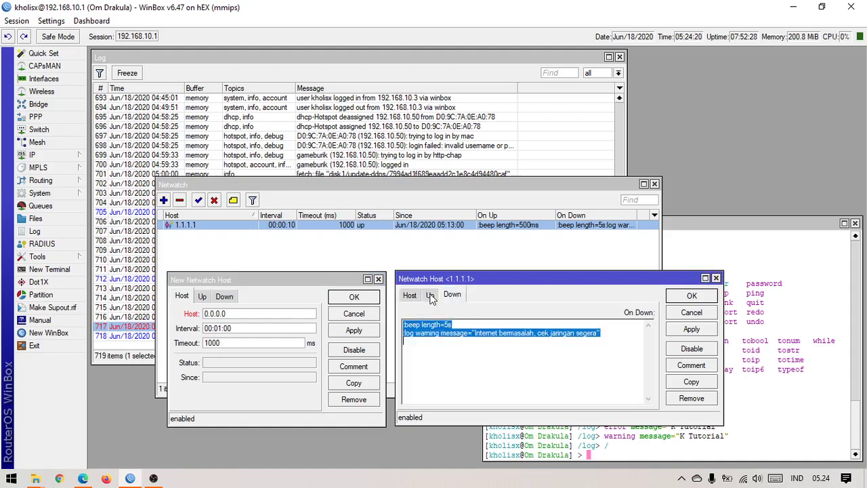
- Review the host settings and the Up and Down scripts of Netwatch host 1.1.1.1
left_click(430, 296)
left_click(411, 295)
left_click(431, 296)
left_click(452, 295)
left_click(430, 296)
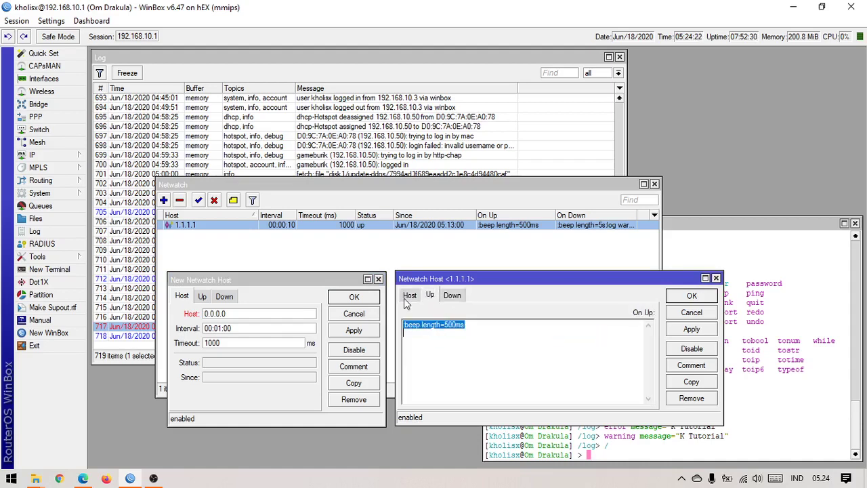
left_click(410, 296)
left_click(430, 296)
left_click(410, 296)
left_click(452, 295)
left_click(431, 296)
left_click(411, 298)
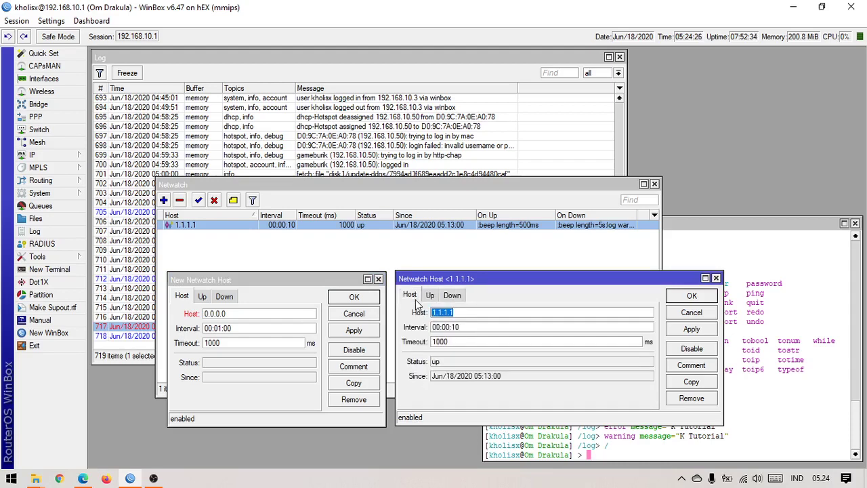
- Examine the monitored host address and the status of Netwatch host 1.1.1.1
left_click(485, 313)
left_click_drag(469, 313, 430, 315)
left_click(475, 312)
left_click(468, 313)
left_click(469, 310)
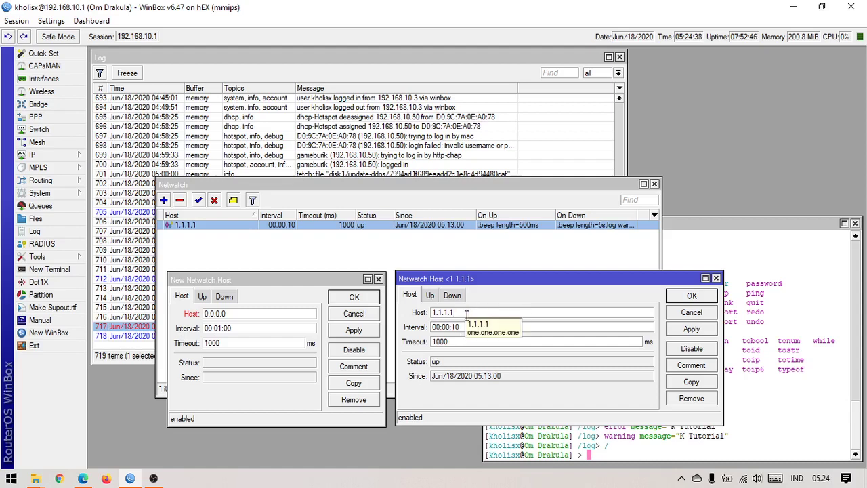
left_click_drag(463, 312, 430, 312)
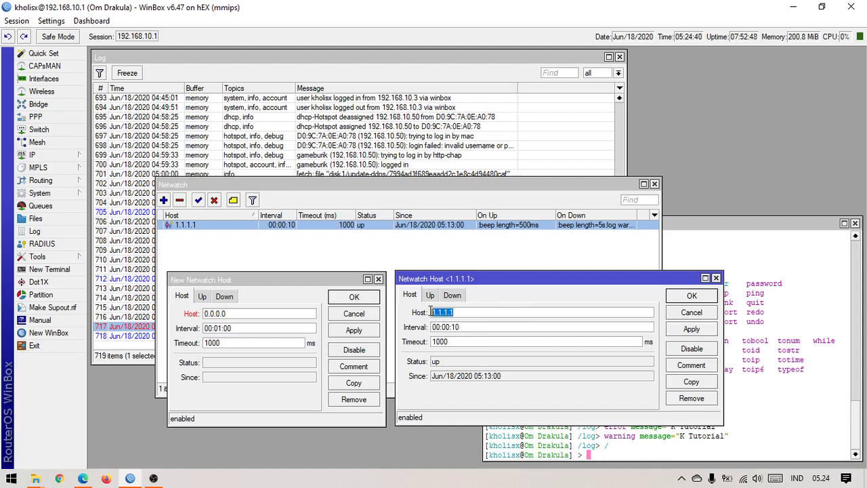
left_click(468, 310)
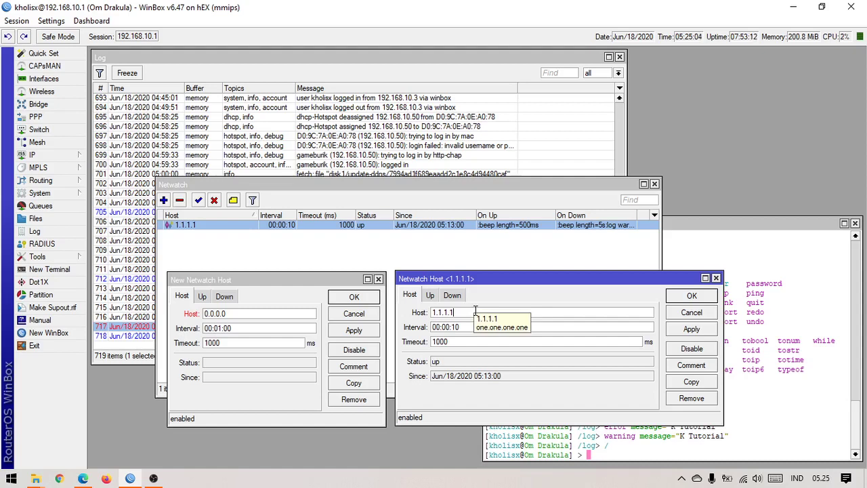
left_click(465, 362)
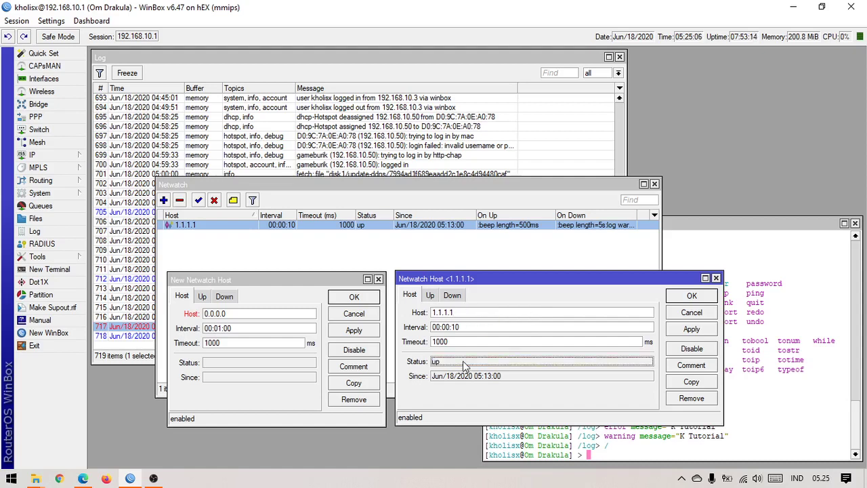
- Compare the host address, interval and timeout of the new Netwatch host form with those of host 1.1.1.1
left_click(255, 313)
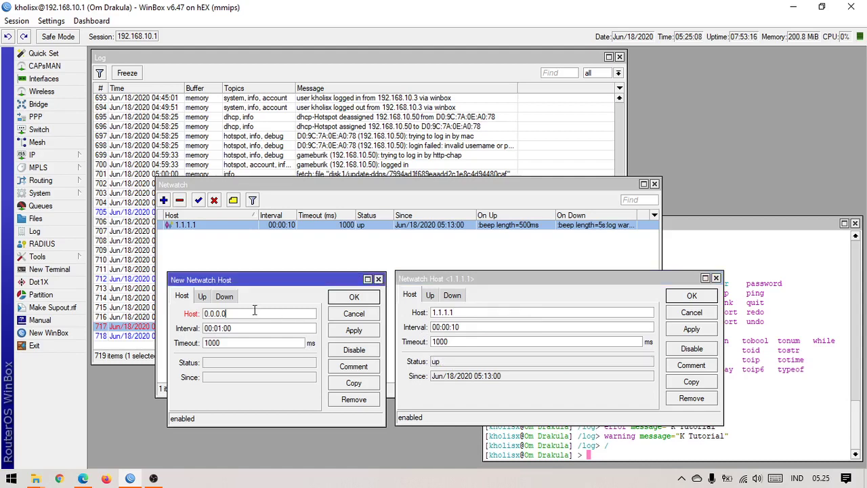
double_click(234, 313)
left_click(242, 313)
left_click_drag(257, 329, 202, 327)
left_click(234, 328)
left_click(254, 328)
left_click(487, 327)
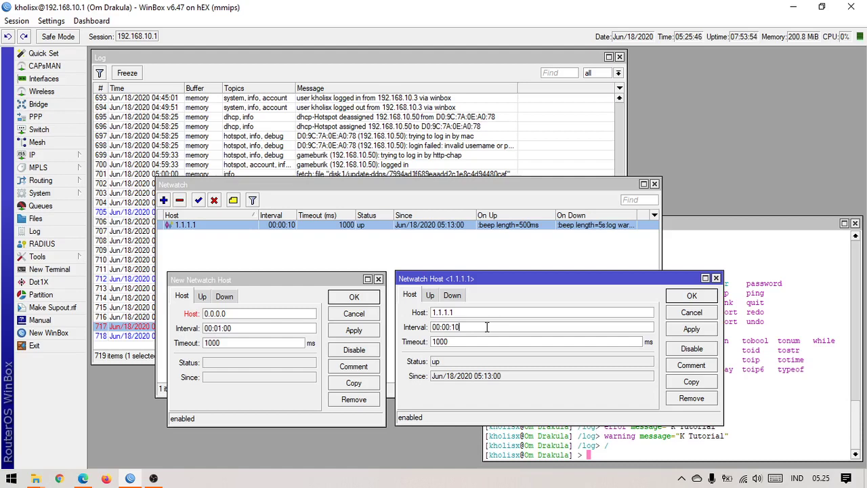
left_click_drag(495, 326, 423, 322)
left_click(466, 329)
left_click(256, 344)
left_click(466, 340)
- Review the interval, address and status fields of host 1.1.1.1 once more
left_click(492, 327)
key("Tab")
double_click(487, 329)
left_click(492, 330)
double_click(474, 314)
left_click(478, 315)
double_click(446, 366)
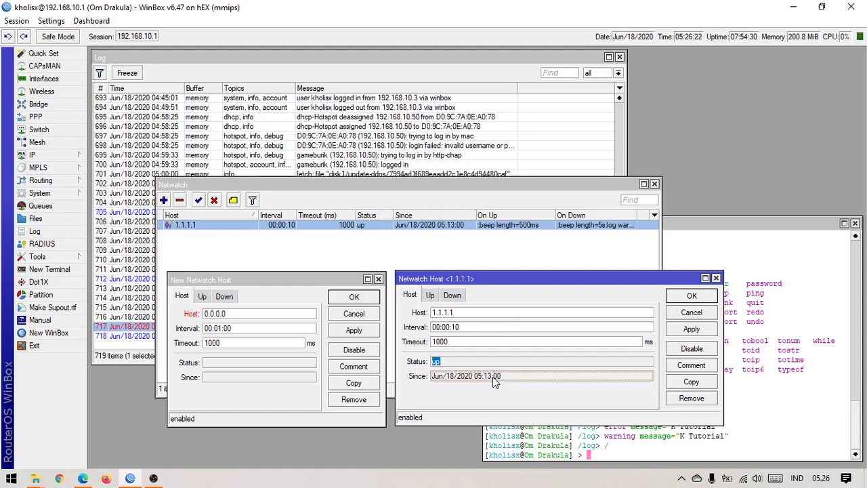
left_click(500, 364)
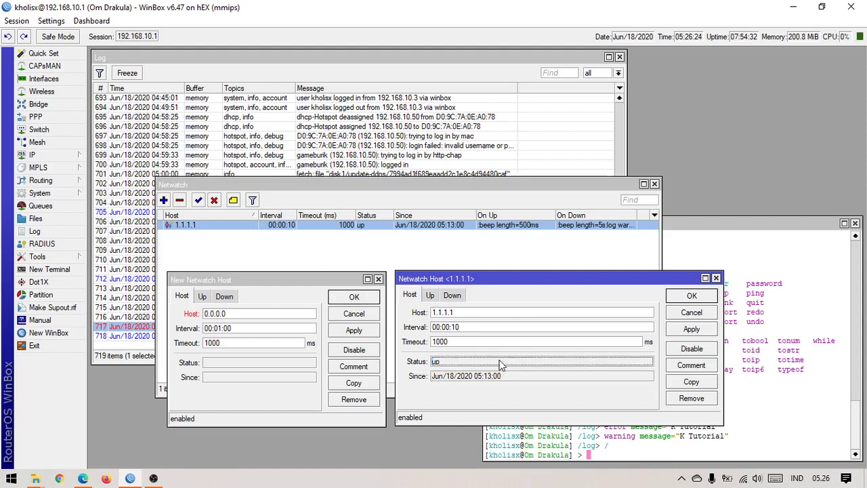
- Compare the Up script area of the new host form with the Up script of host 1.1.1.1
left_click(270, 422)
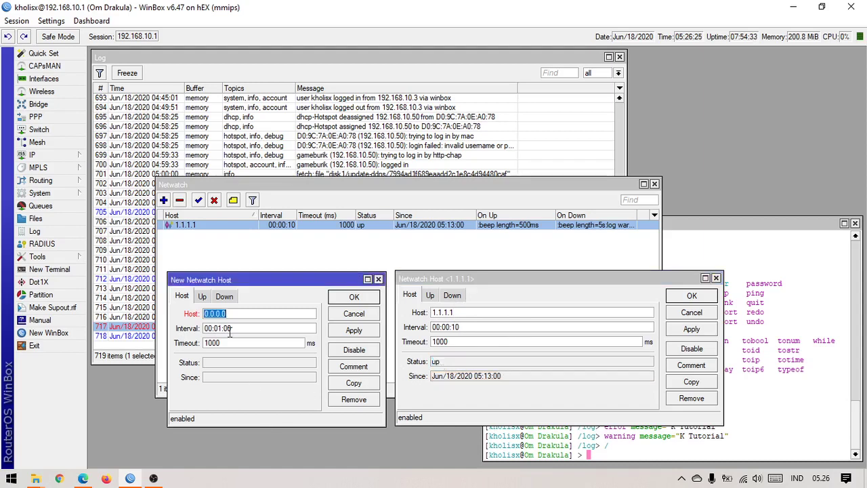
left_click(203, 297)
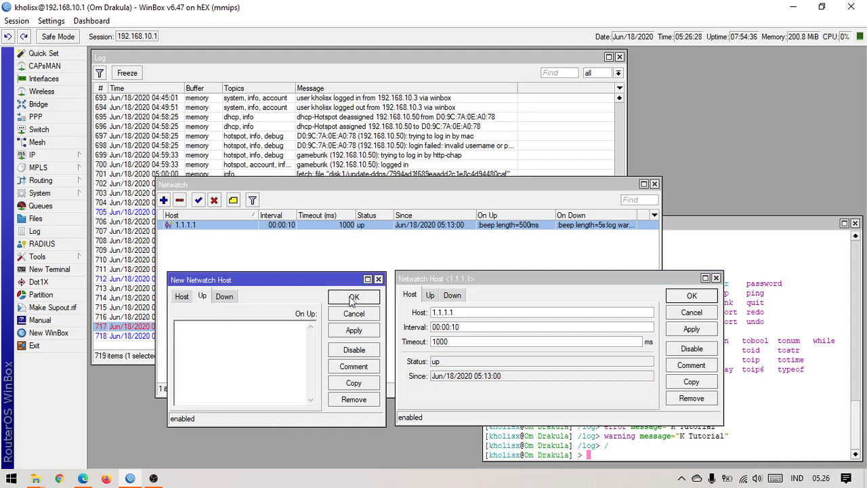
left_click(430, 296)
left_click(485, 361)
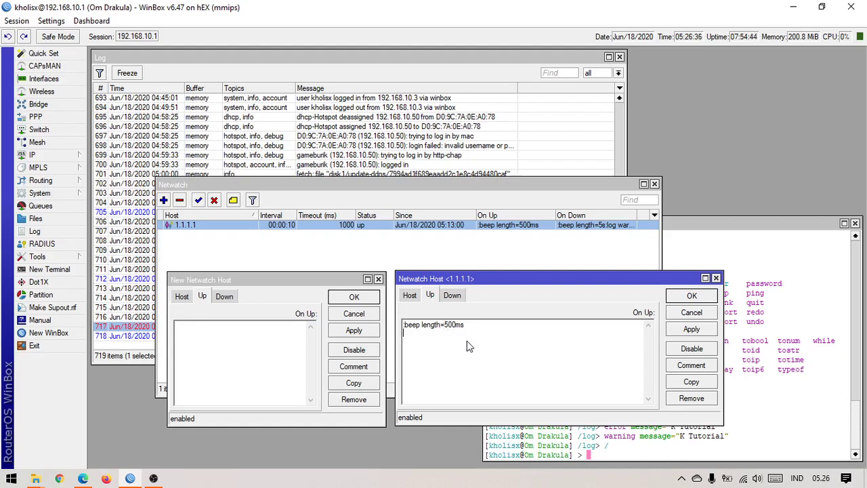
left_click(137, 478)
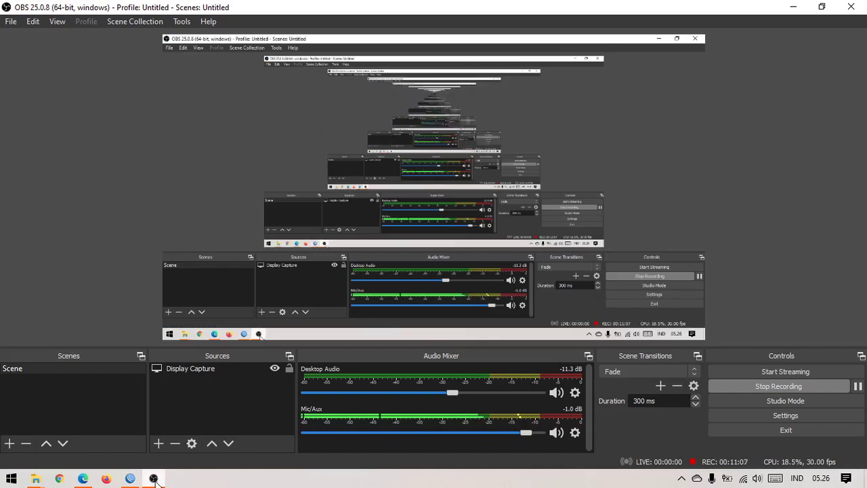
left_click(131, 479)
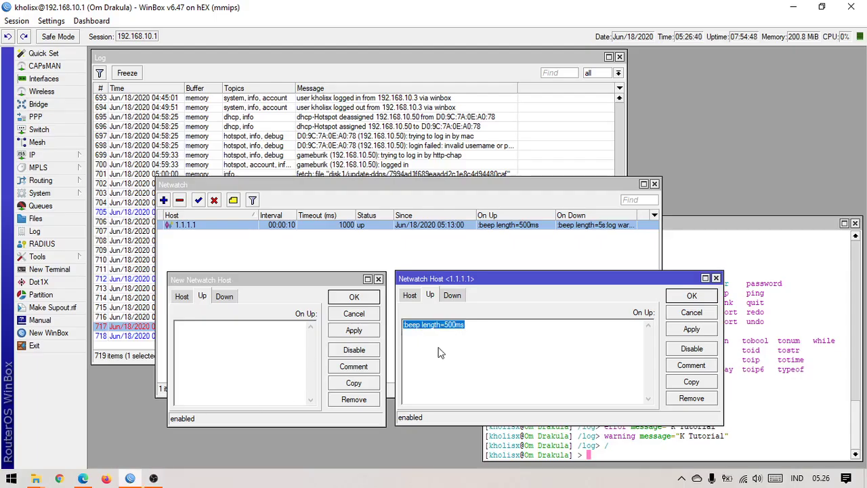
left_click(410, 296)
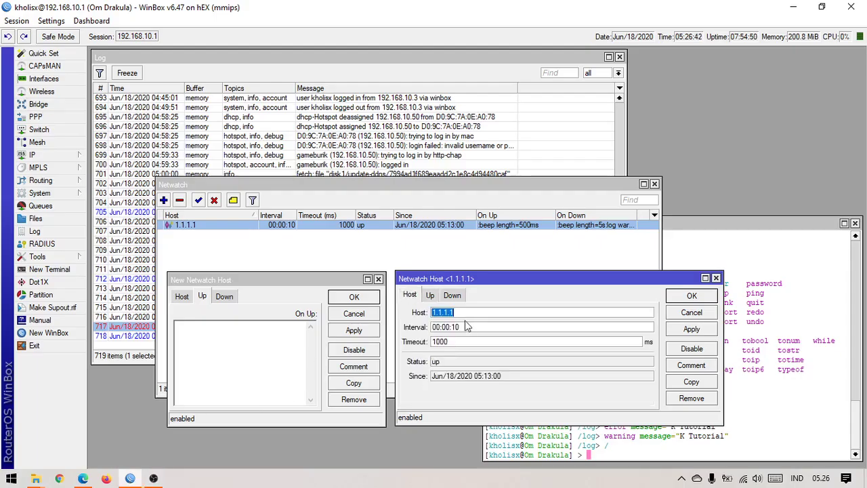
left_click(468, 313)
left_click(430, 295)
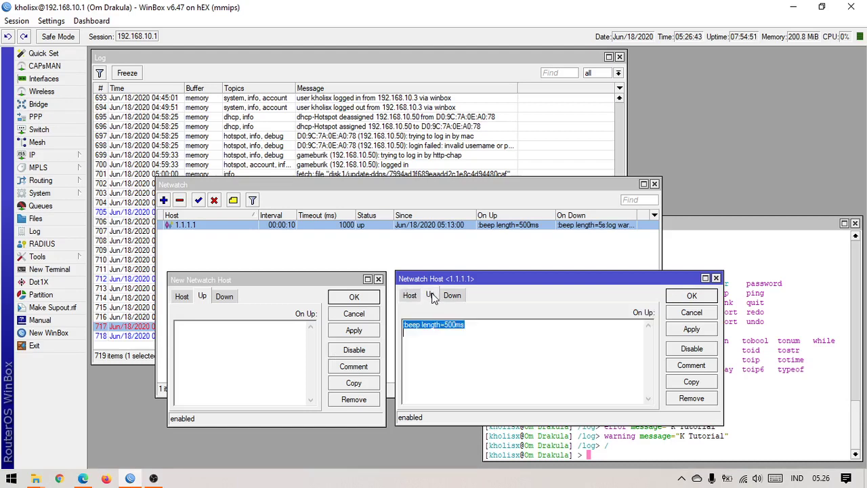
- Close the new Netwatch host form without saving it
left_click(225, 296)
left_click(182, 297)
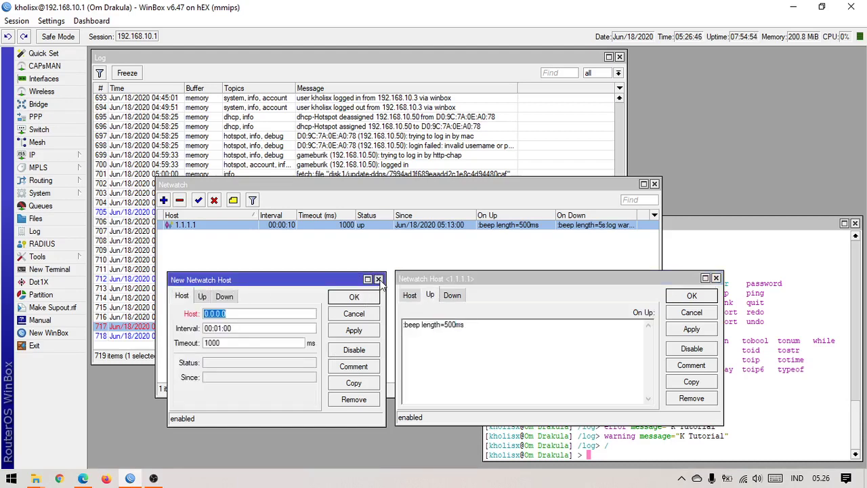
left_click(378, 279)
- Copy the ":beep length=500ms" Up script of host 1.1.1.1 and move its window off the terminal's last lines
left_click(446, 364)
left_click_drag(445, 364, 393, 315)
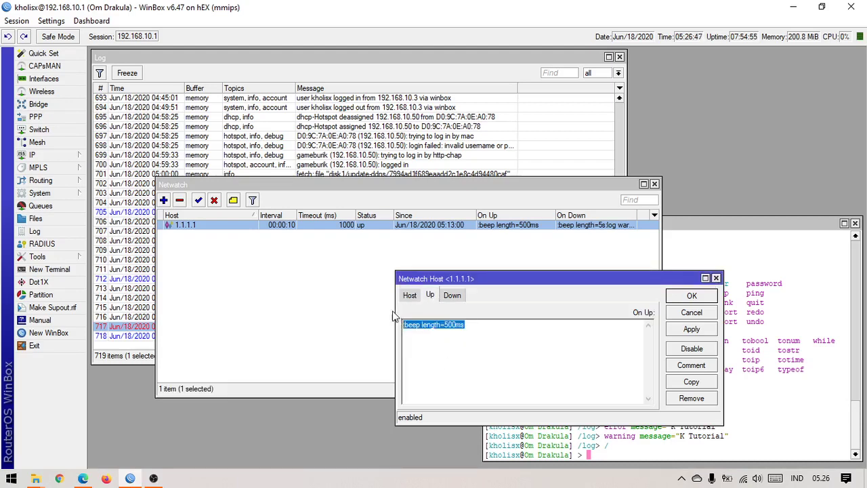
right_click(430, 331)
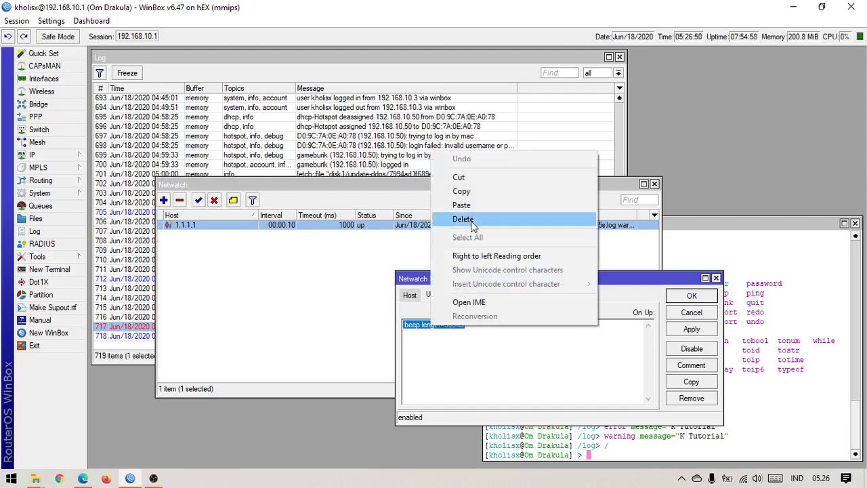
left_click(486, 194)
left_click_drag(525, 276, 347, 285)
left_click(295, 372)
key("ctrl+a")
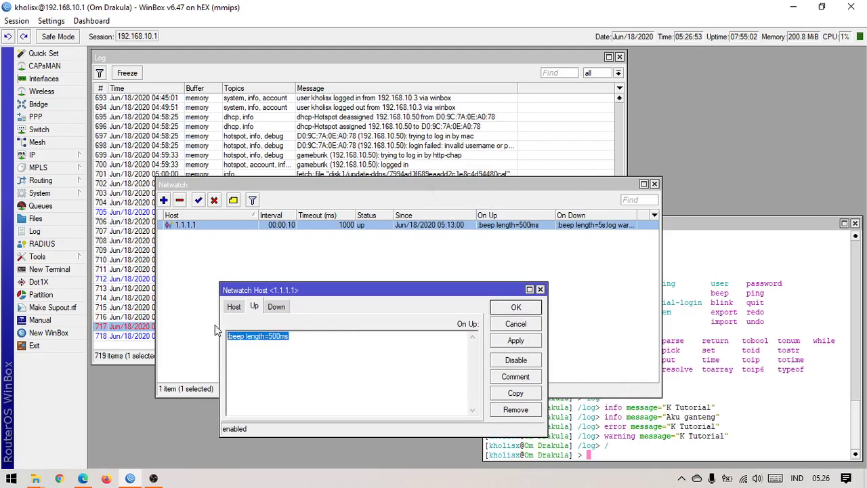
right_click(260, 344)
left_click(310, 216)
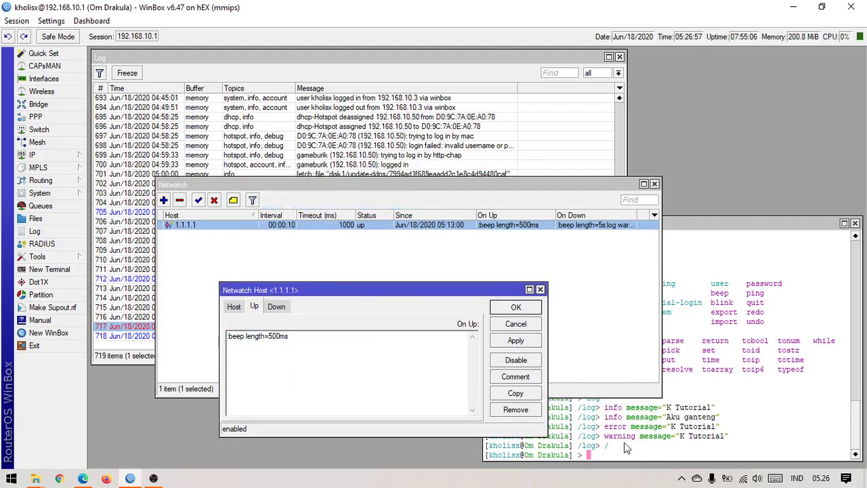
- Paste and run the copied ":beep length=500ms" command twice in the terminal
left_click(649, 450)
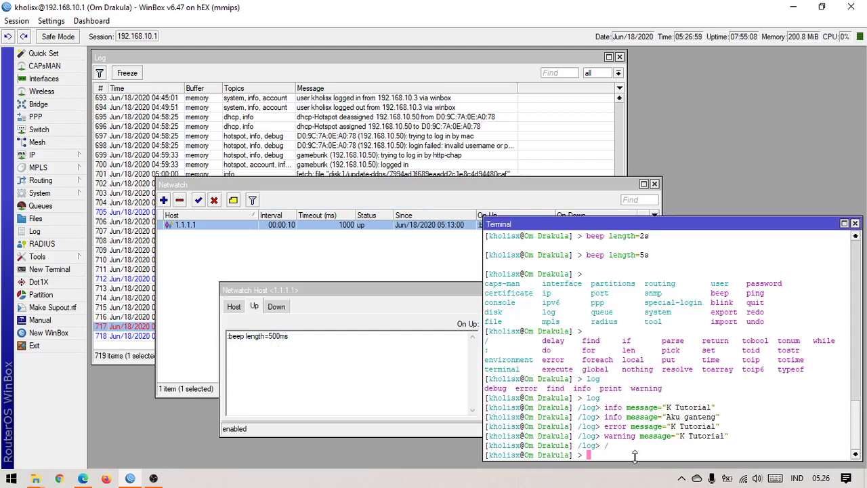
right_click(629, 446)
key("Escape")
right_click(635, 446)
left_click(651, 441)
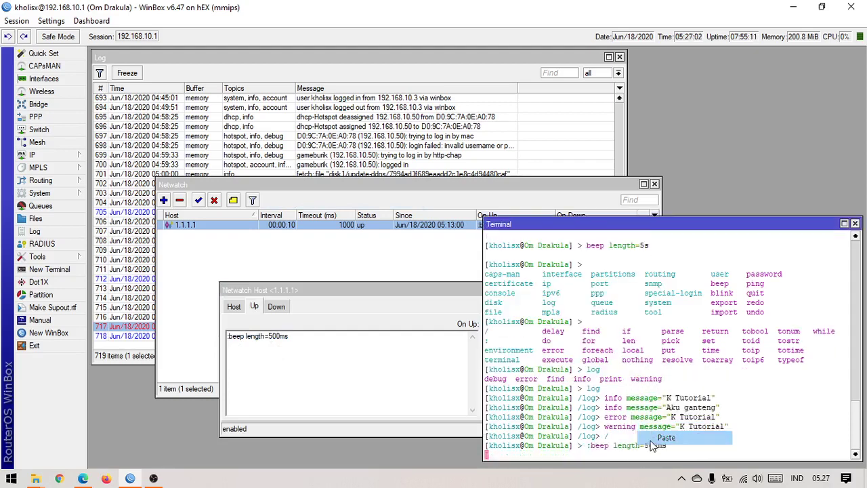
right_click(616, 457)
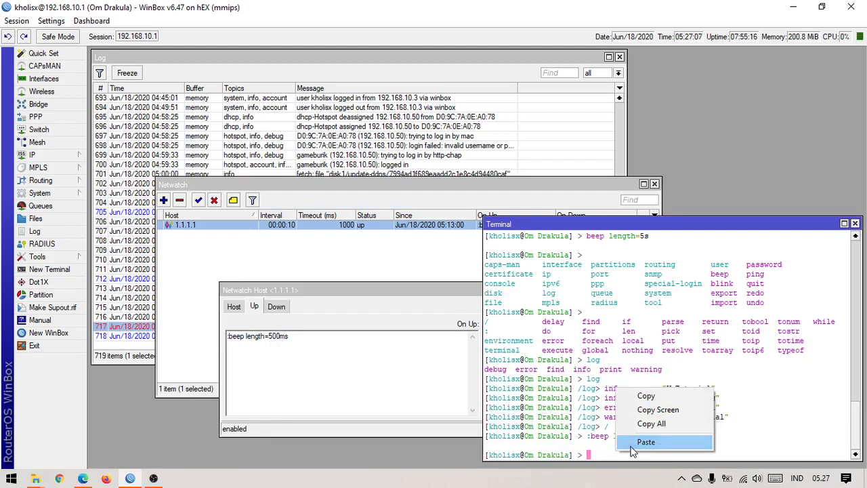
left_click(632, 444)
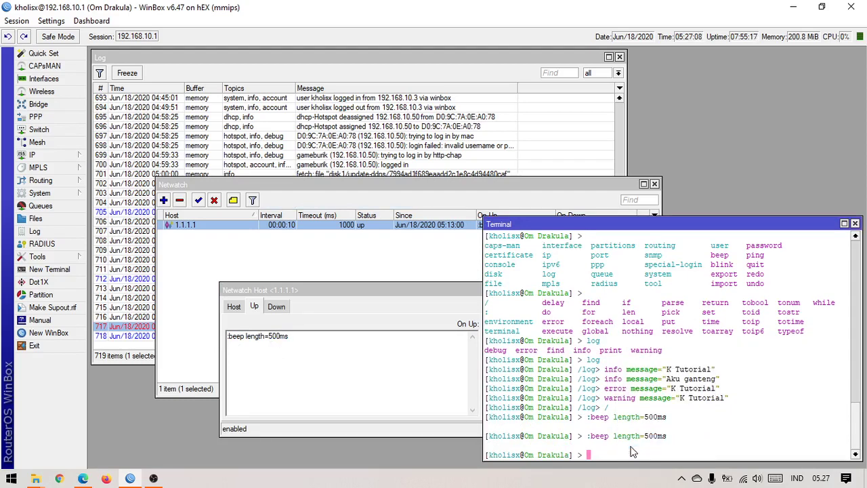
- Show the Down script of host 1.1.1.1 and copy its ":beep length=5s" line
left_click(359, 407)
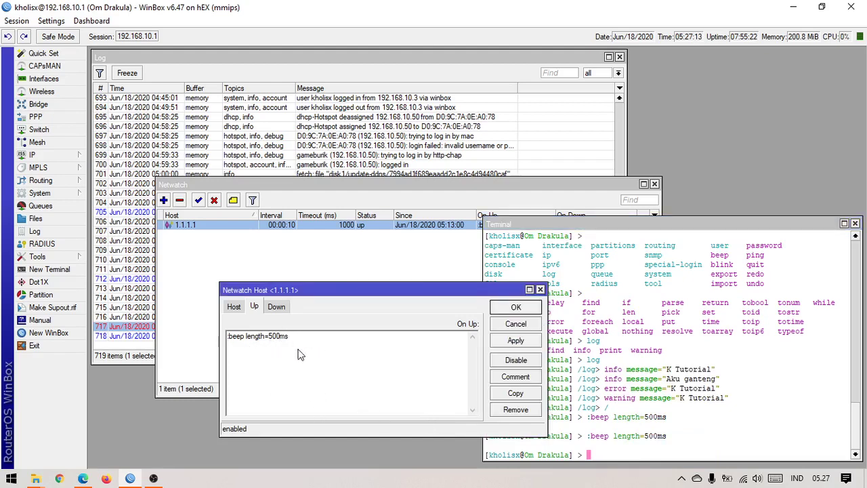
left_click(276, 306)
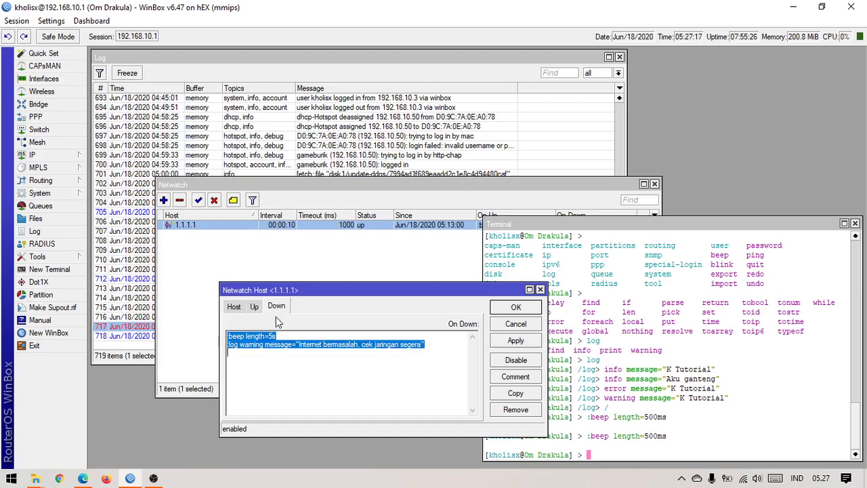
left_click(280, 371)
left_click_drag(274, 391, 217, 337)
left_click(285, 405)
left_click(275, 388)
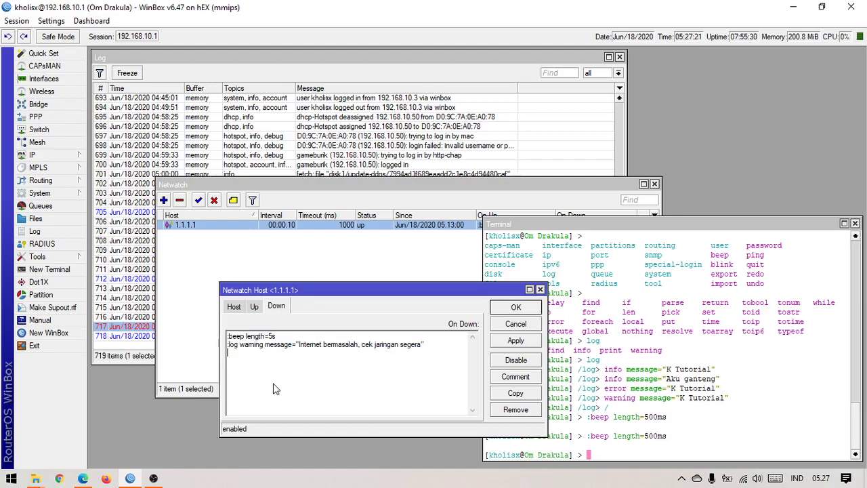
left_click_drag(229, 337, 276, 337)
right_click(271, 345)
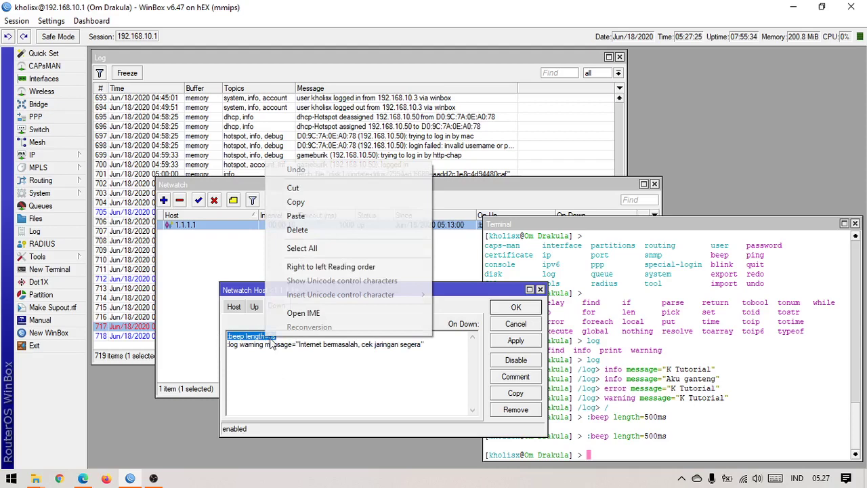
left_click(295, 202)
- Paste the ":beep length=5s" command into the terminal and run it
left_click(697, 440)
right_click(698, 441)
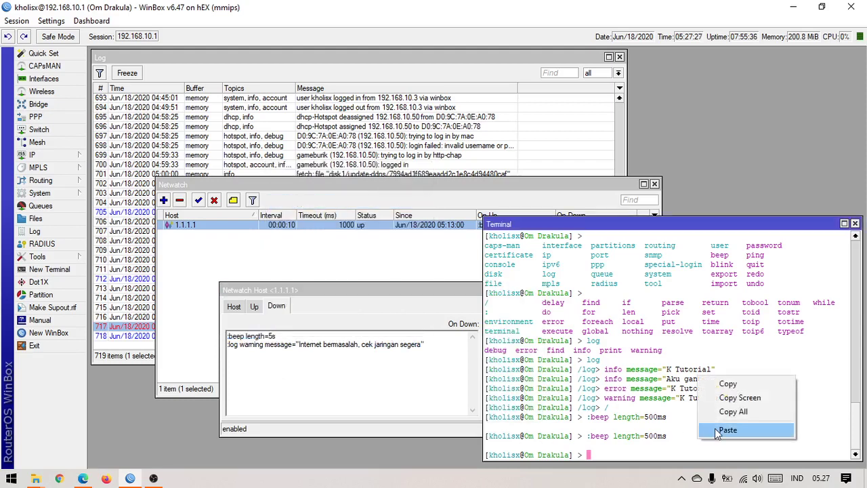
left_click(717, 429)
key("Return")
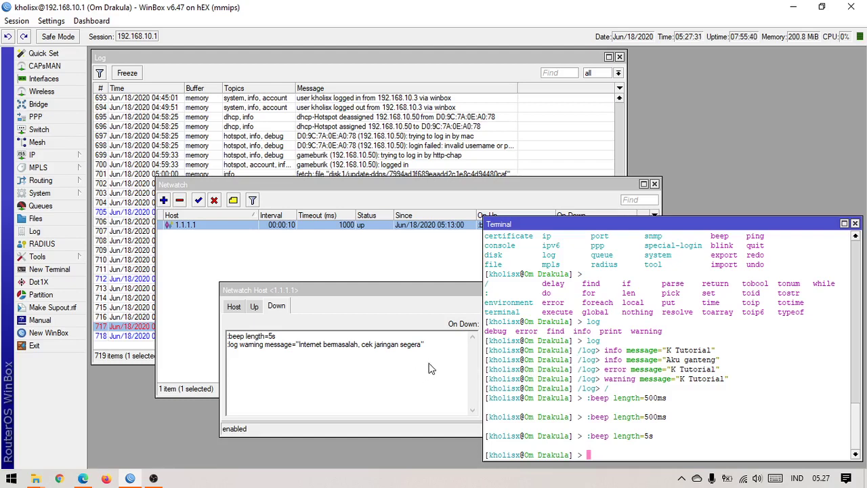
- Copy the ":log warning message="Internet bermasalah, cek jaringan segera"" line from the Down script of host 1.1.1.1
left_click_drag(229, 349, 404, 370)
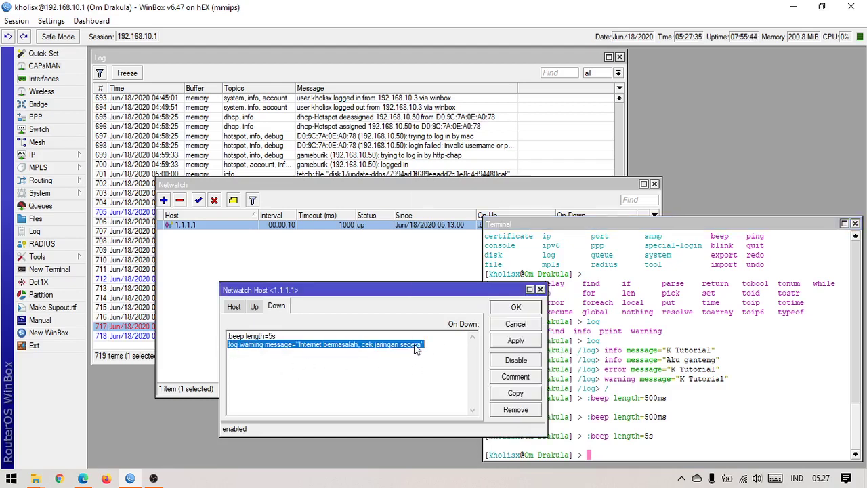
right_click(414, 344)
left_click(456, 213)
left_click(385, 349)
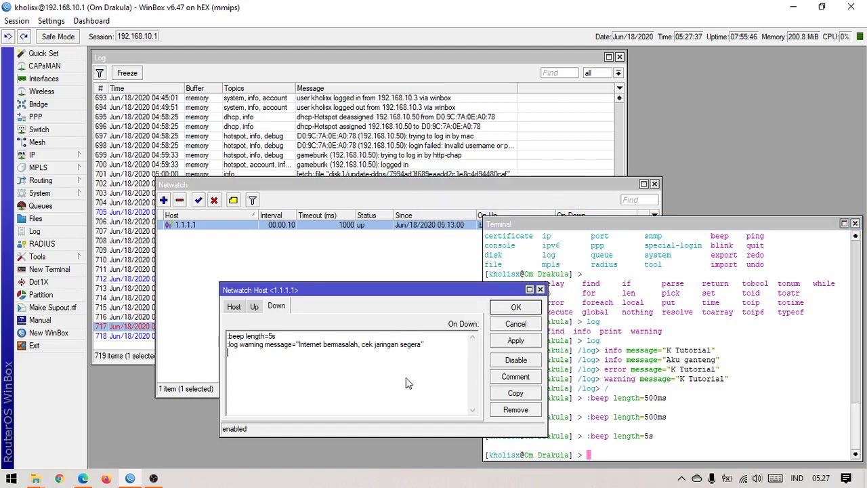
- Paste and run the copied log warning command in the terminal and select its new entry in the log
left_click(671, 454)
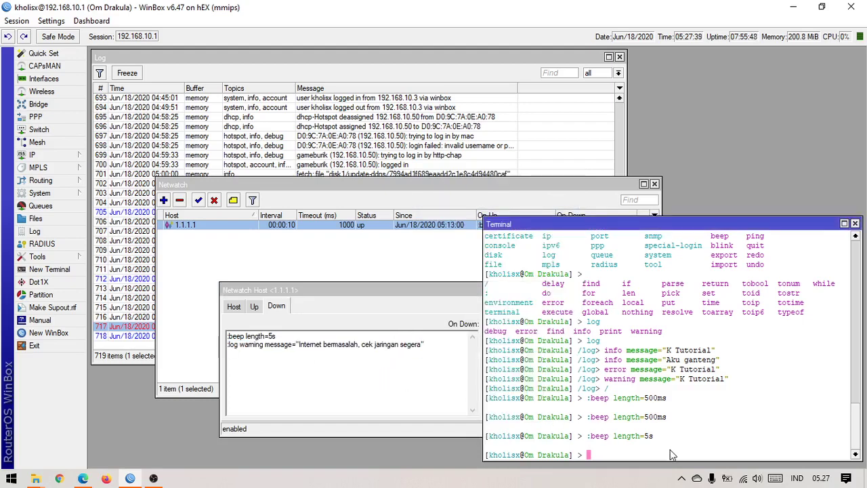
right_click(671, 454)
left_click(414, 119)
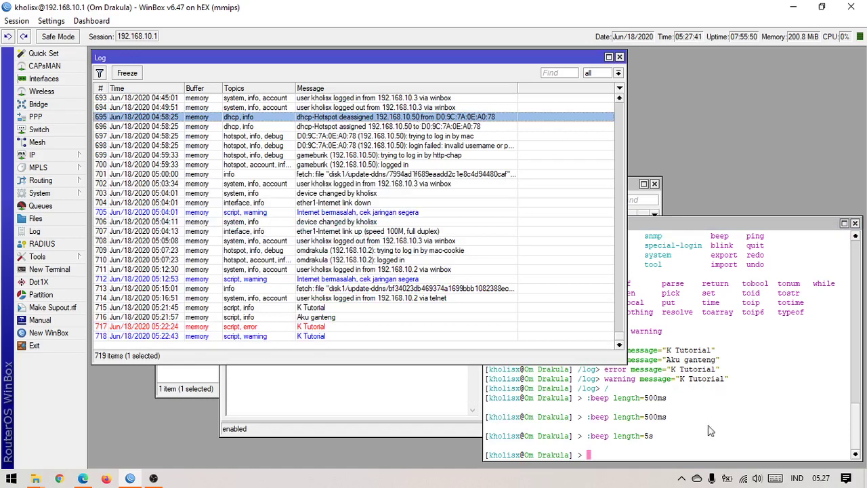
left_click(654, 455)
right_click(654, 454)
left_click(667, 438)
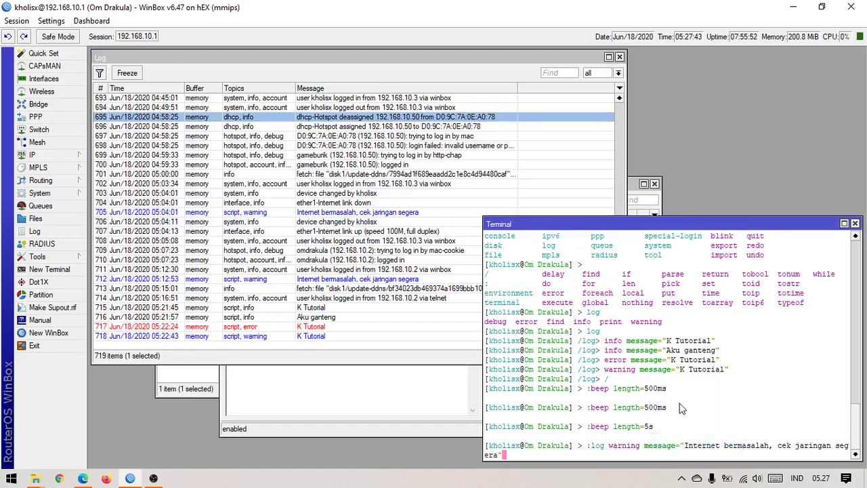
key("Return")
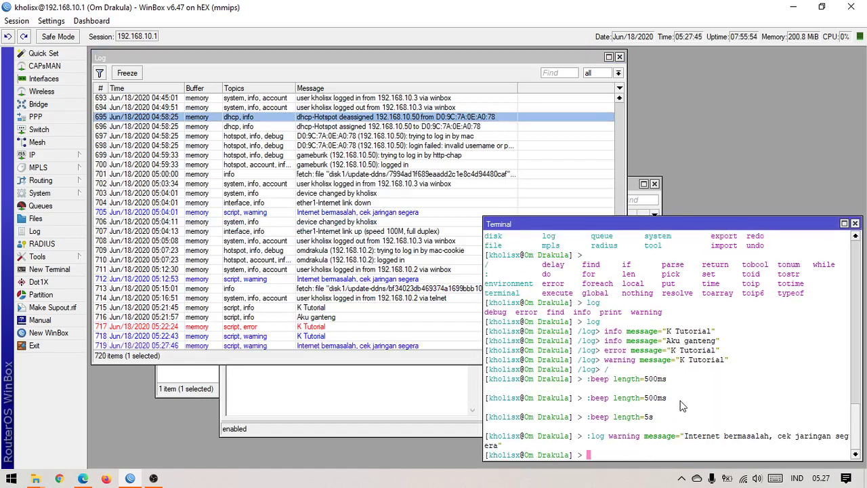
left_click(380, 346)
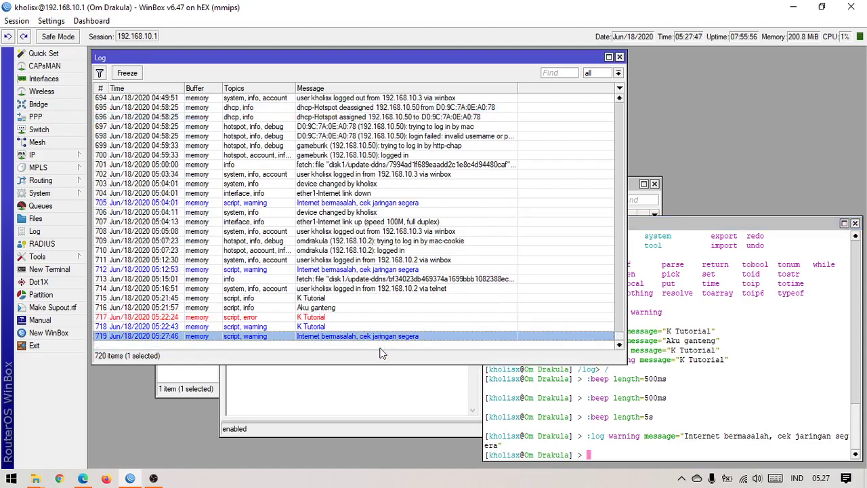
- Examine the Up and Down scripts of host 1.1.1.1, highlighting the Down script's warning message text and beep line
left_click(353, 379)
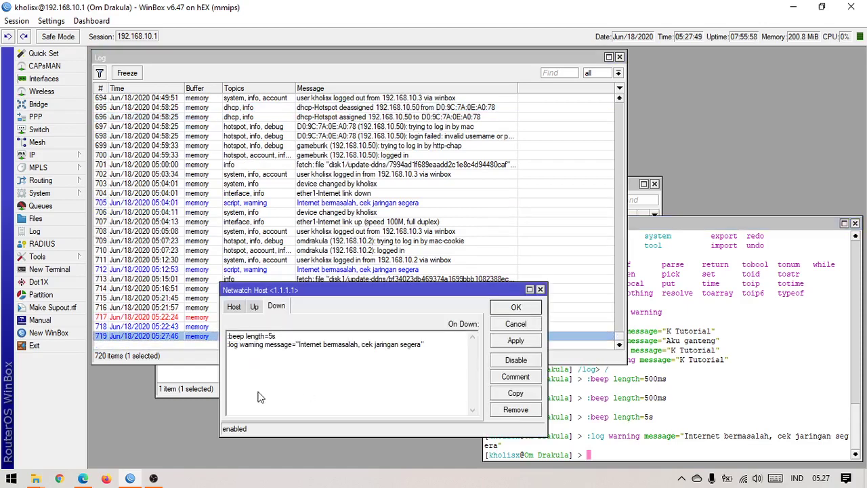
left_click(254, 307)
left_click(276, 305)
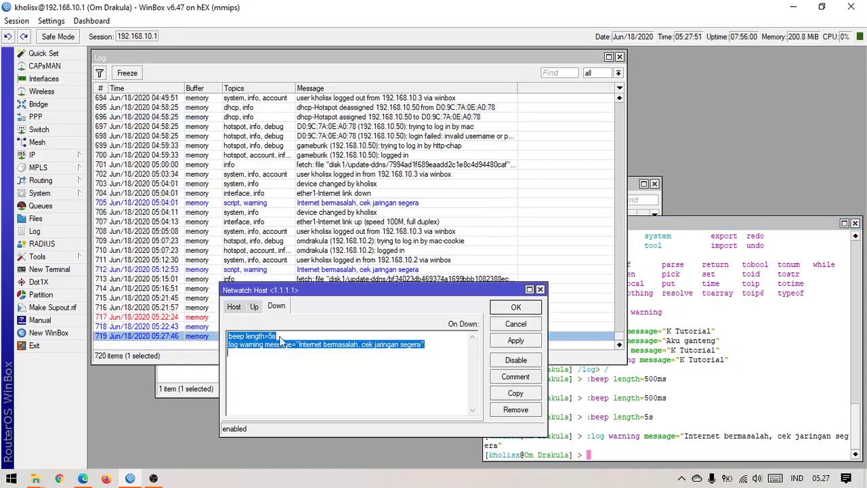
left_click(283, 391)
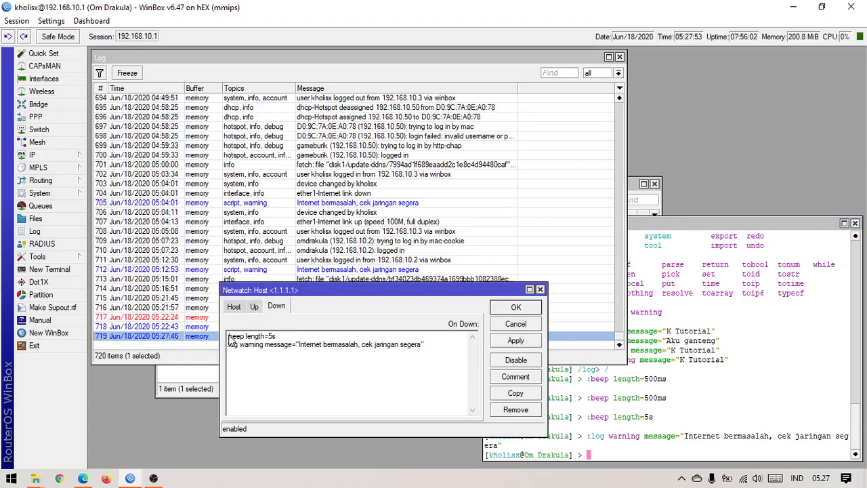
left_click_drag(229, 337, 342, 392)
left_click(344, 393)
left_click_drag(297, 345, 444, 347)
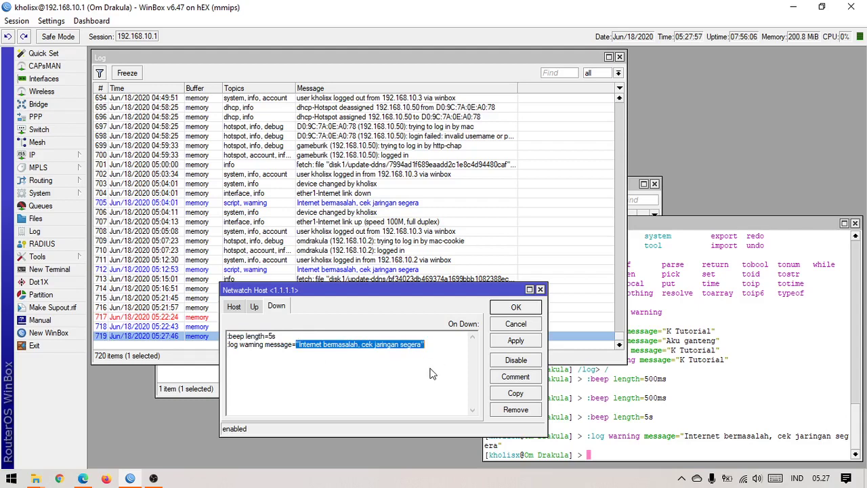
left_click(433, 374)
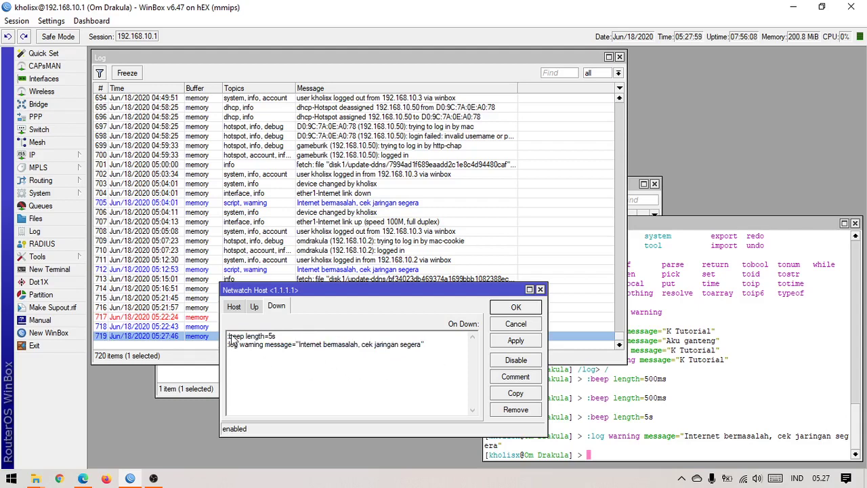
left_click_drag(229, 337, 286, 339)
left_click(328, 392)
- Move and widen the terminal window, and paste and run the "Internet bermasalah, cek jaringan segera" log warning again
left_click(640, 443)
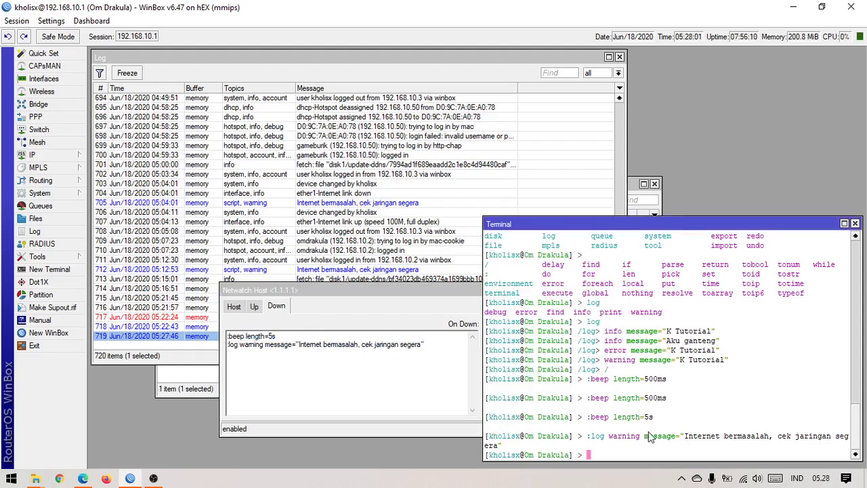
left_click_drag(611, 225, 566, 205)
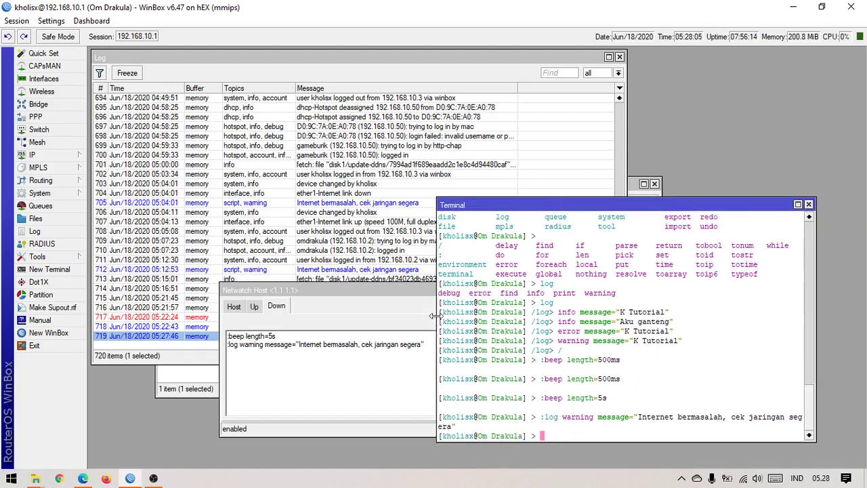
left_click_drag(434, 316, 362, 316)
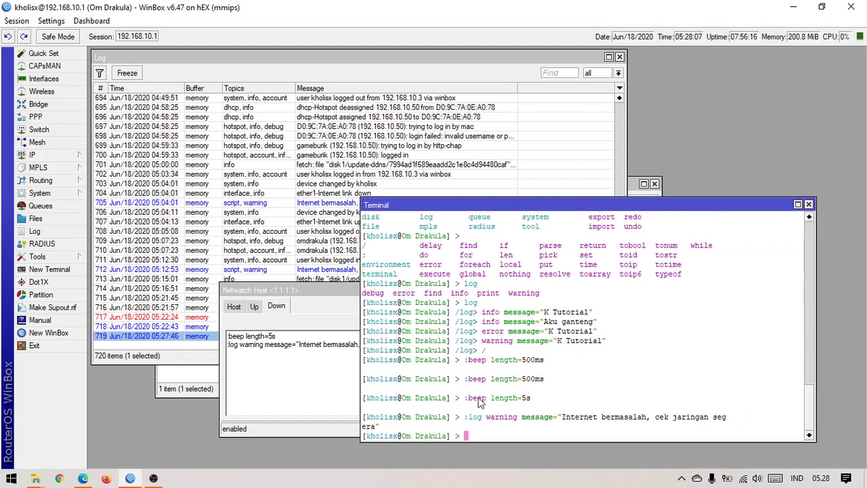
right_click(506, 433)
left_click(545, 429)
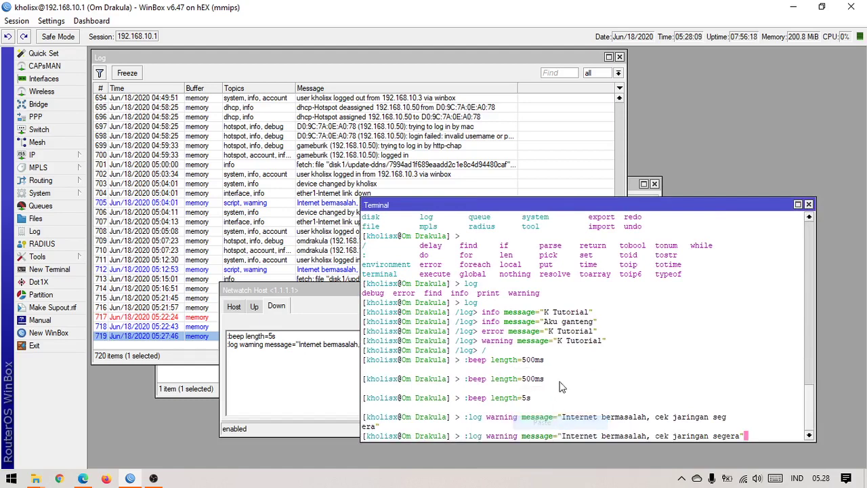
key("Return")
- Recall the ":beep length=500ms" command from the terminal history and run it again
key("Up")
key("Up")
key("Up")
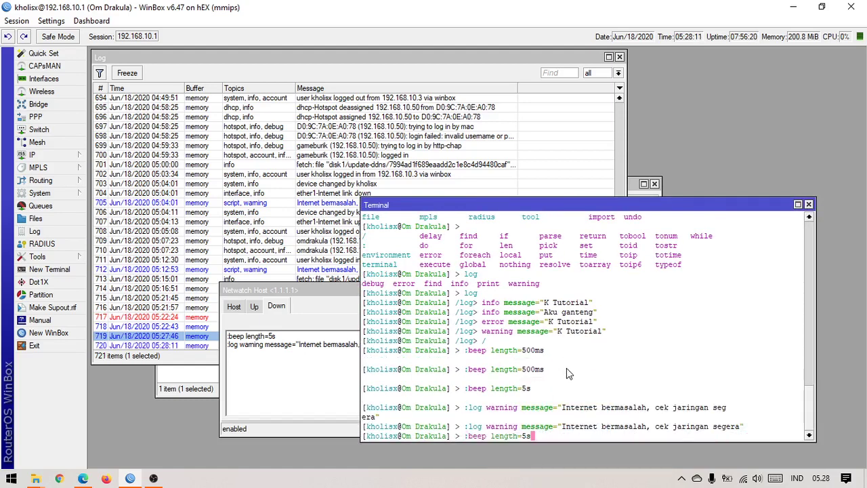
key("Up")
key("Down")
key("Up")
key("Return")
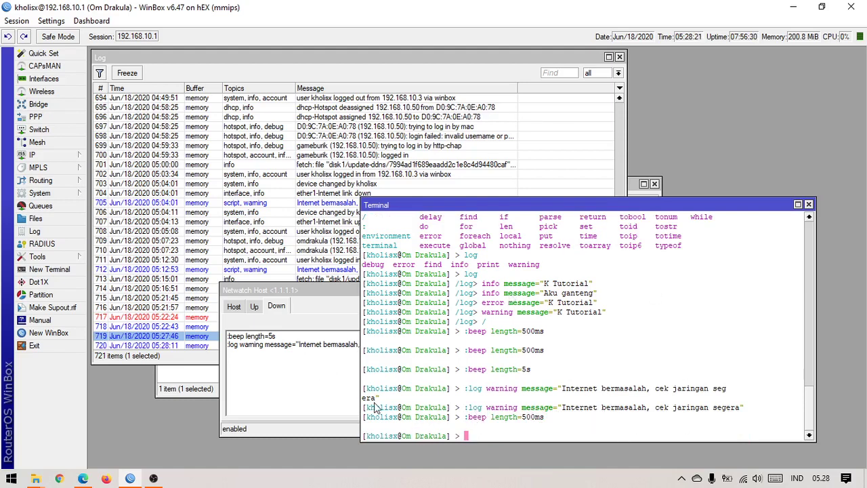
- Review the Up script and host settings of Netwatch host 1.1.1.1 and close its window, accepting the settings
left_click(333, 402)
left_click(255, 309)
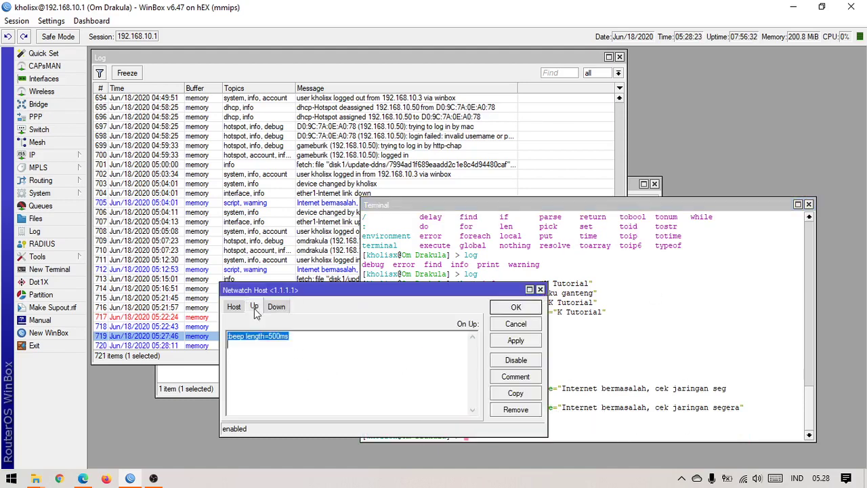
left_click(230, 308)
left_click(255, 308)
left_click(238, 308)
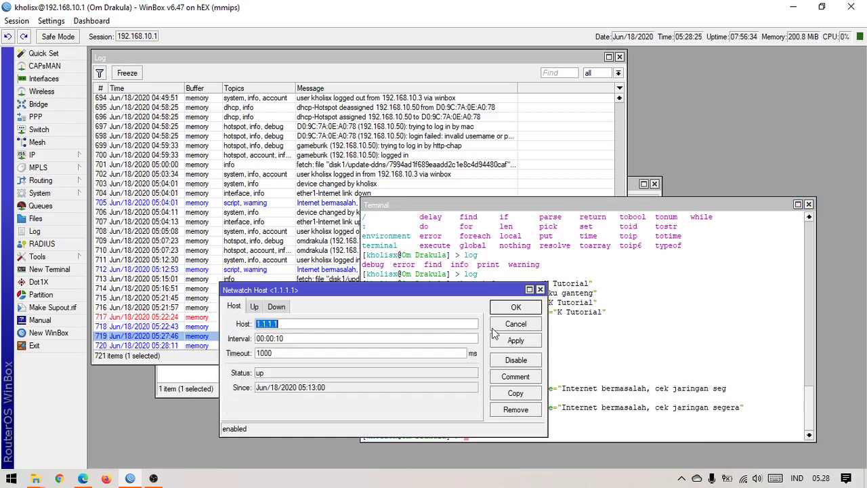
left_click(515, 308)
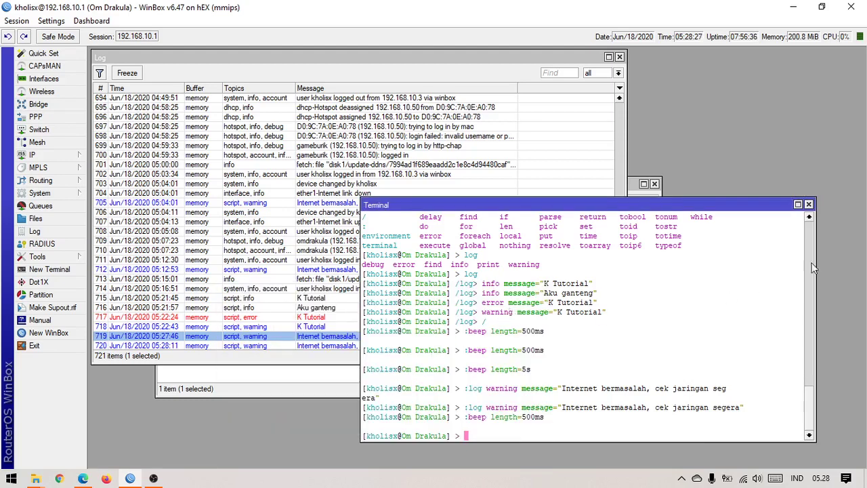
- Close the terminal, move the Netwatch window away from the log's centre and bring the log to the front
left_click(809, 204)
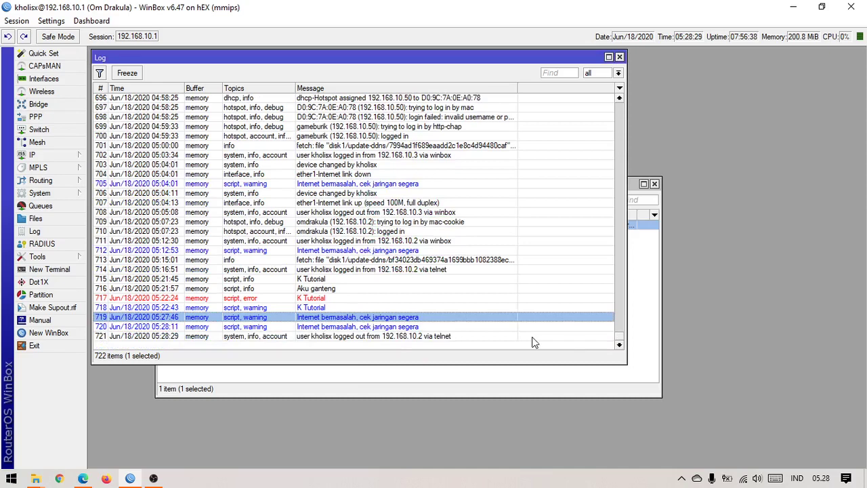
left_click(537, 373)
left_click_drag(436, 194, 590, 223)
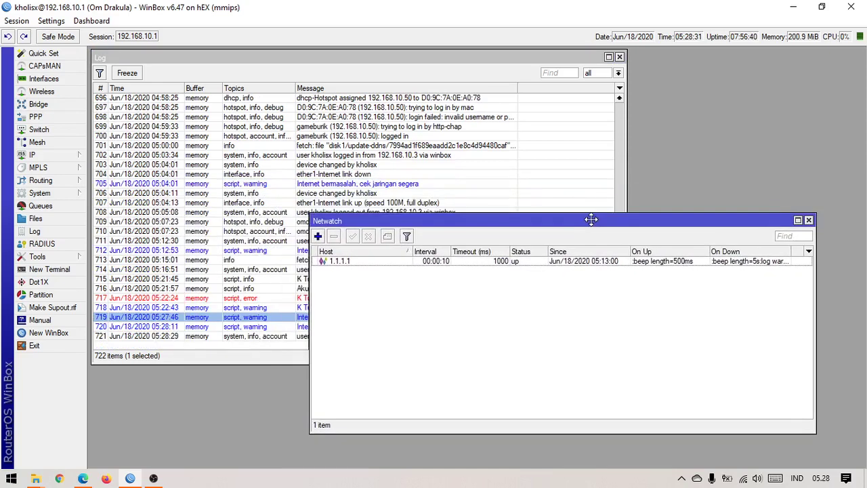
left_click(486, 155)
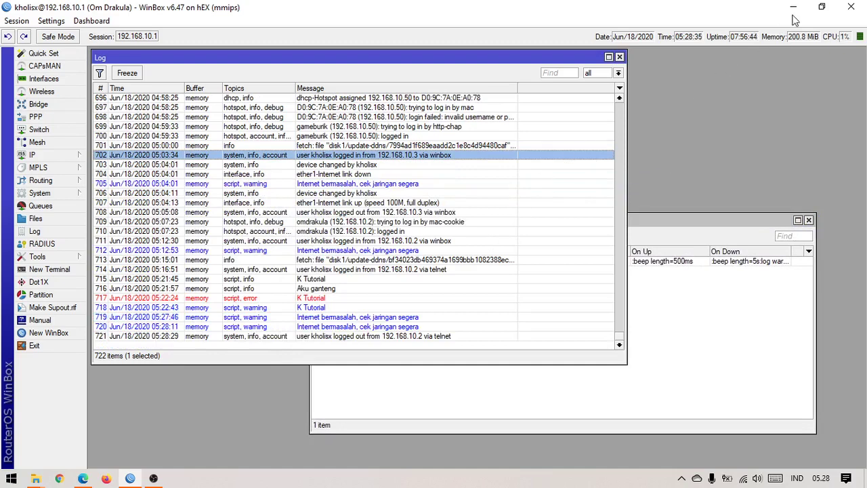
- Open the Beep Test.mp4 video from the desktop, watch it to the end and close the player
left_click(159, 478)
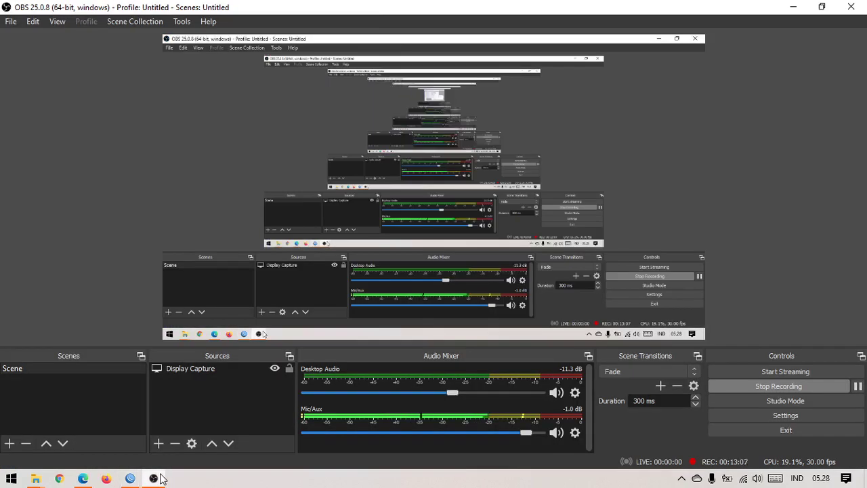
left_click(130, 479)
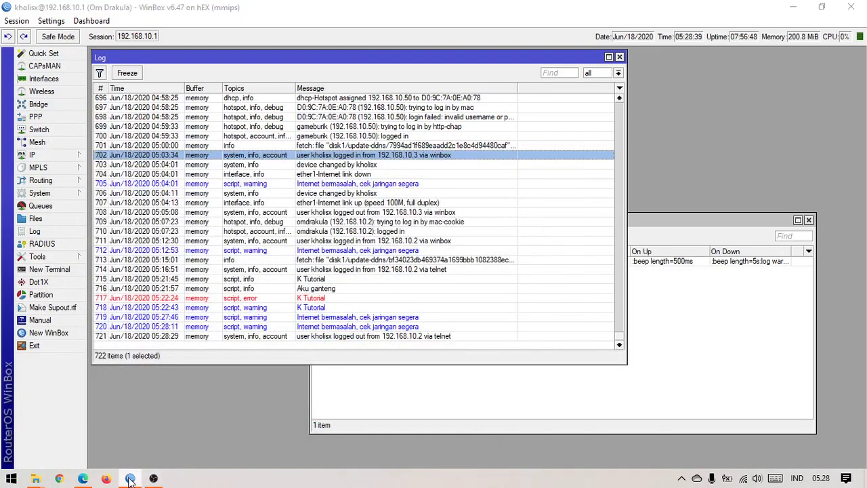
left_click(130, 478)
key("super+d")
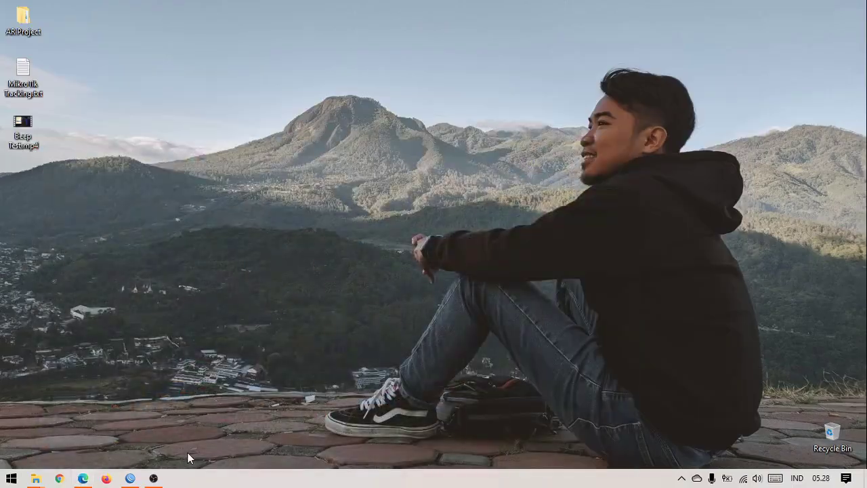
double_click(25, 144)
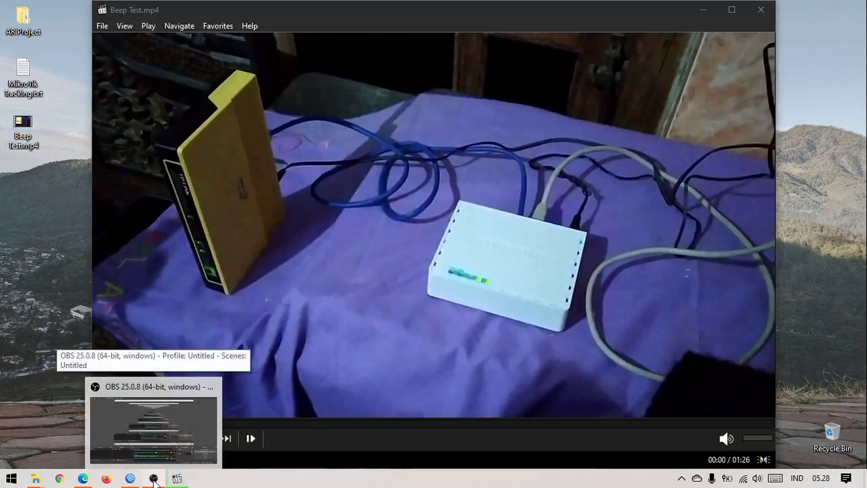
left_click(154, 478)
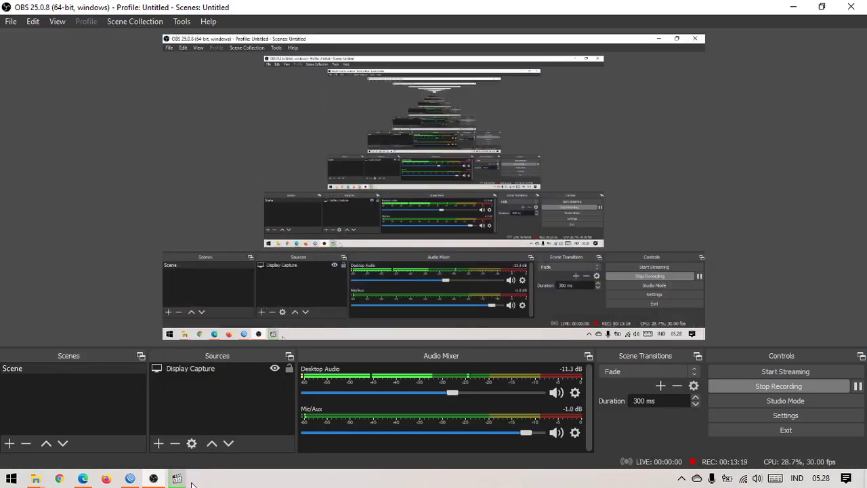
left_click(181, 480)
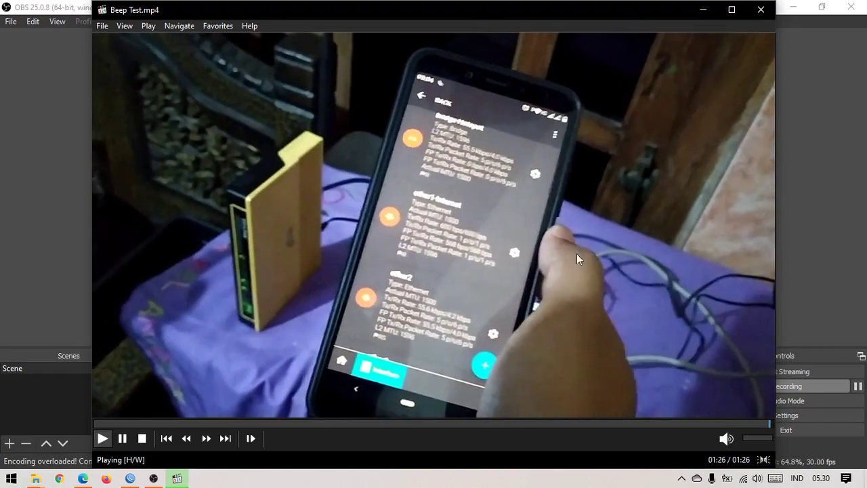
left_click(760, 10)
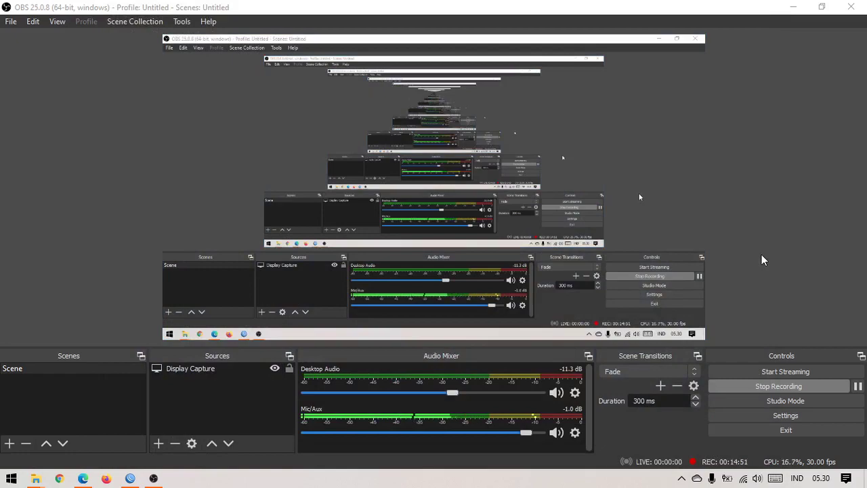
- Switch back to WinBox, reopen Netwatch host 1.1.1.1 and view its Down and Up scripts
left_click(510, 304)
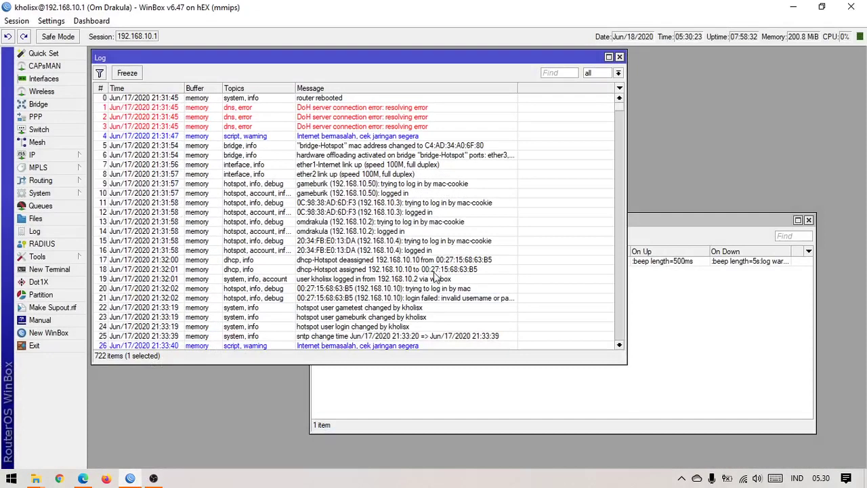
left_click(531, 391)
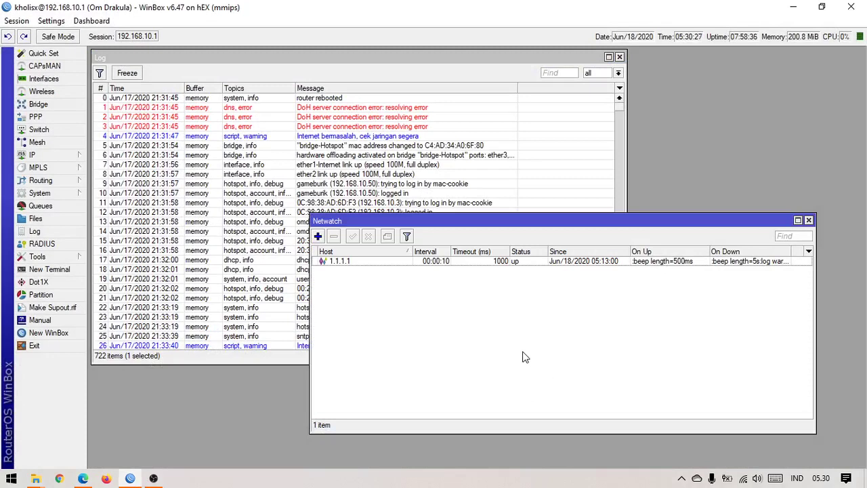
double_click(596, 265)
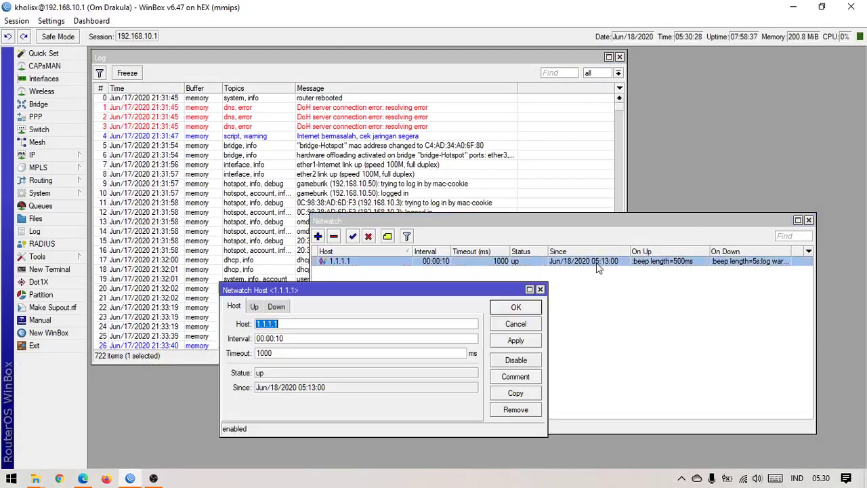
left_click(271, 309)
scroll(256, 308, "up", 2)
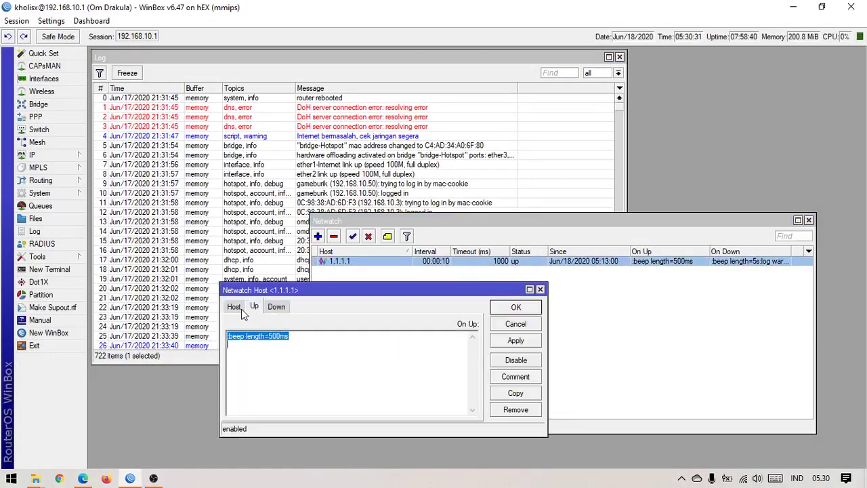
- Compare the Up and Down scripts and the host settings of Netwatch host 1.1.1.1, finishing on the Up script
scroll(255, 309, "down", 2)
left_click(254, 308)
left_click(233, 307)
left_click(264, 307)
left_click(260, 306)
scroll(257, 306, "down", 1)
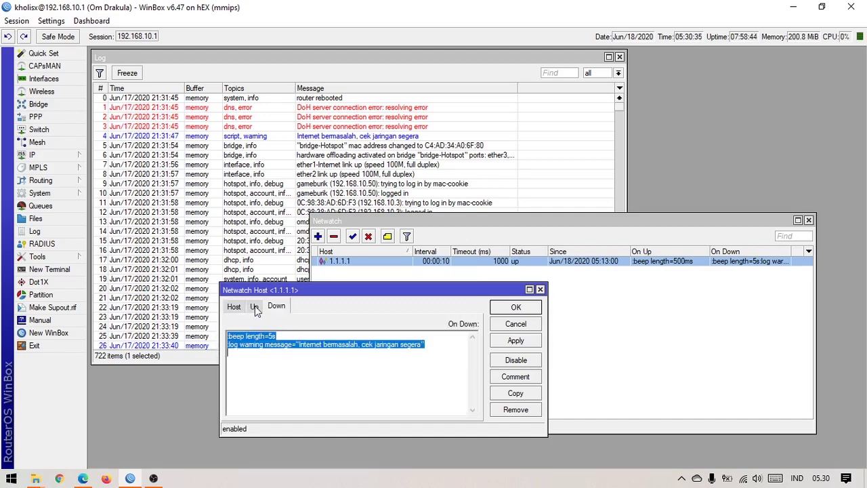
scroll(255, 305, "up", 2)
left_click(254, 307)
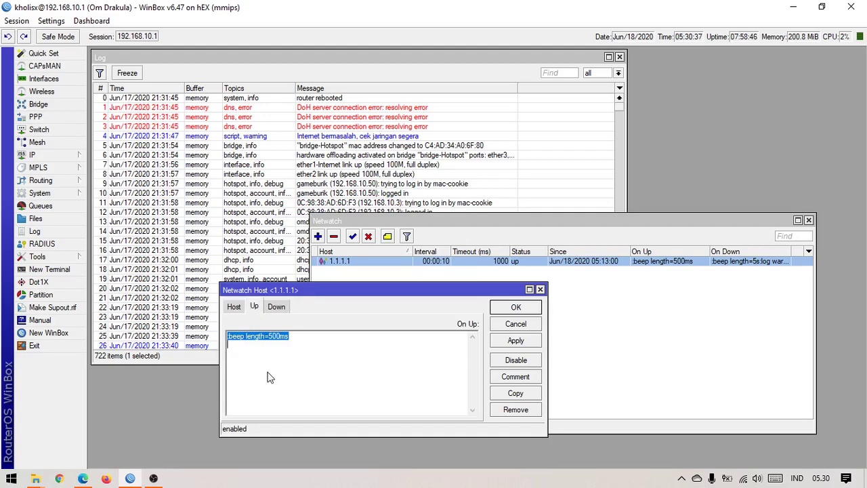
left_click(269, 377)
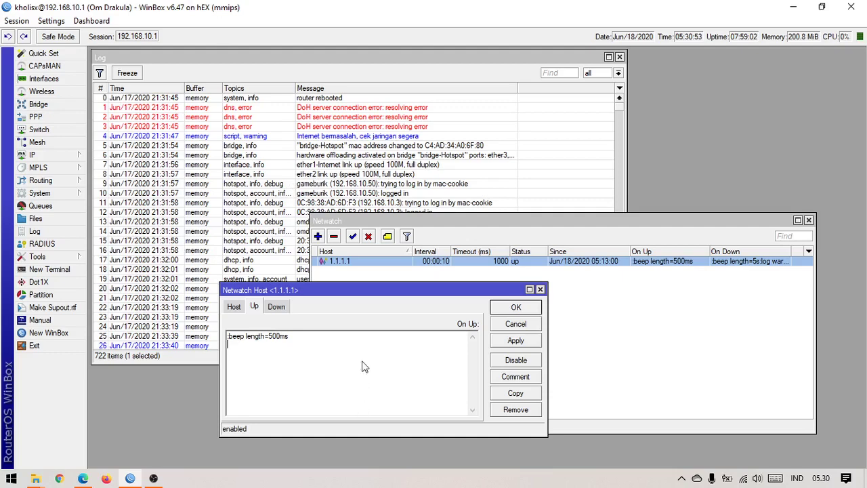
- Shift the Netwatch host window slightly and review its Down and Up scripts, finishing on the host settings
left_click_drag(415, 295, 399, 302)
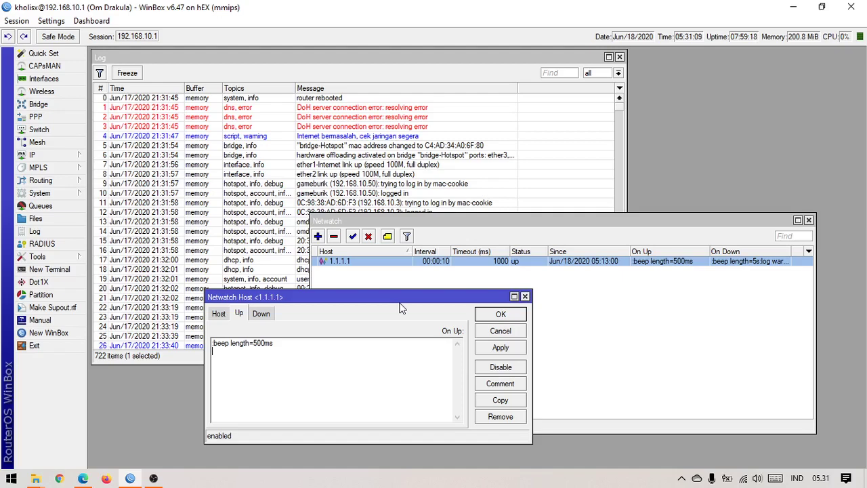
left_click(264, 315)
left_click(242, 313)
left_click(268, 315)
left_click(243, 311)
left_click(268, 315)
left_click(321, 406)
left_click(241, 312)
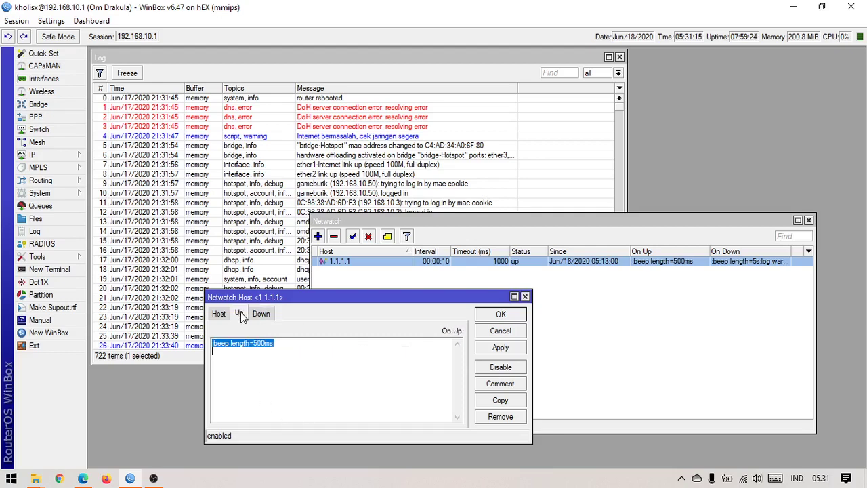
left_click(261, 394)
left_click(222, 315)
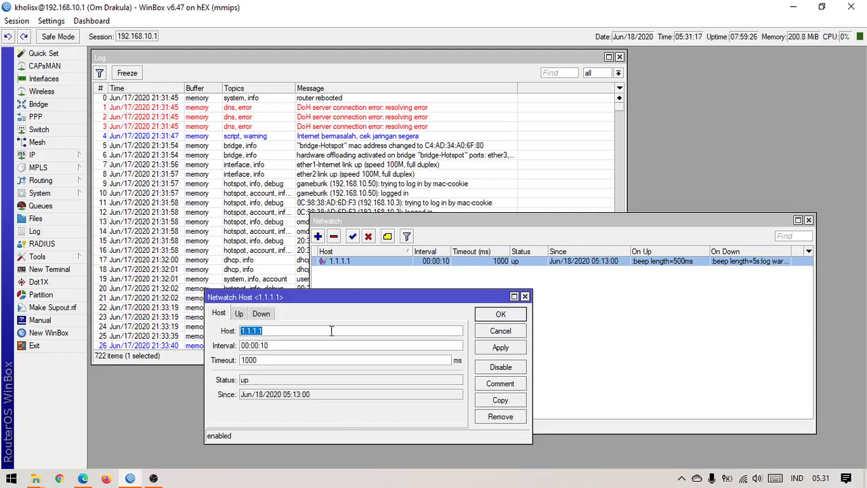
- Review the Down script, Up script and host settings of Netwatch host 1.1.1.1 once more
left_click(262, 314)
left_click(239, 313)
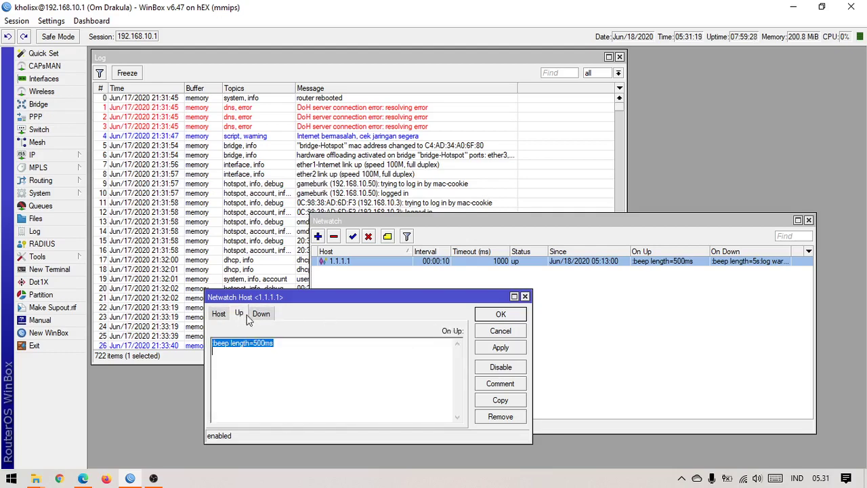
left_click(262, 313)
left_click(240, 313)
left_click(223, 314)
left_click(262, 314)
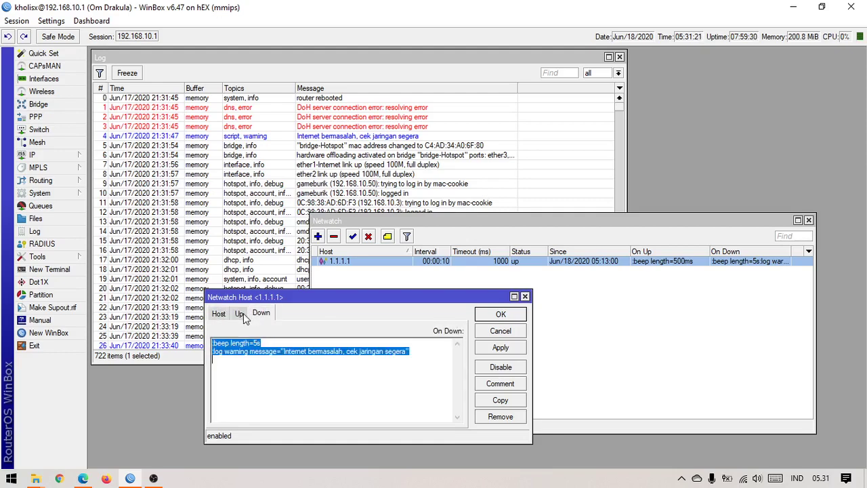
left_click(240, 313)
left_click(220, 314)
left_click(262, 314)
left_click(240, 313)
left_click(218, 314)
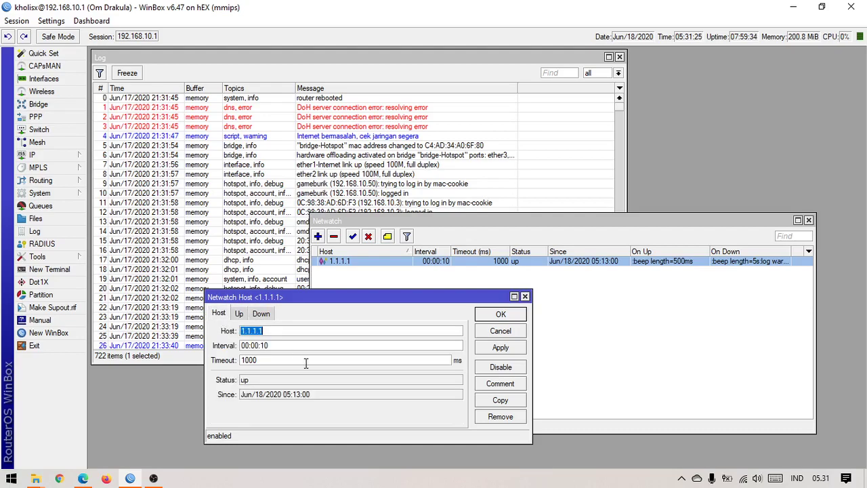
- Bring the log to the front, look through its entries and close the log window
left_click(257, 212)
scroll(332, 298, "down", 3)
scroll(474, 318, "down", 6)
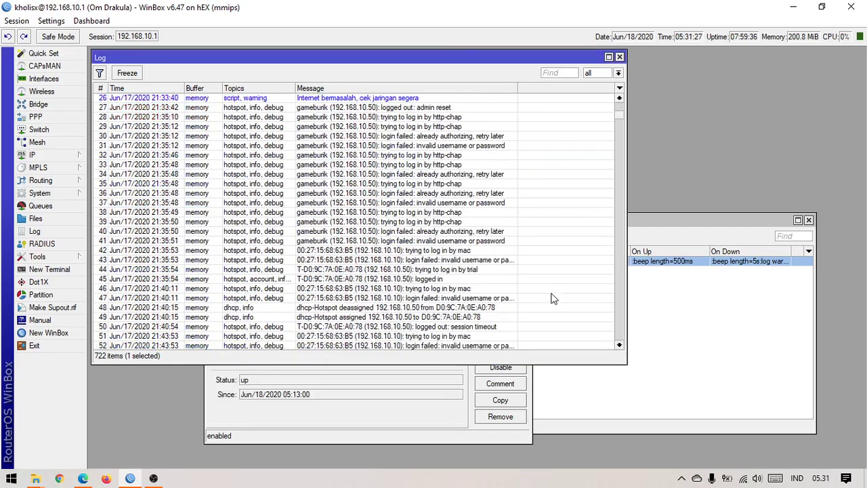
scroll(552, 217, "up", 2)
scroll(552, 143, "down", 3)
left_click(619, 57)
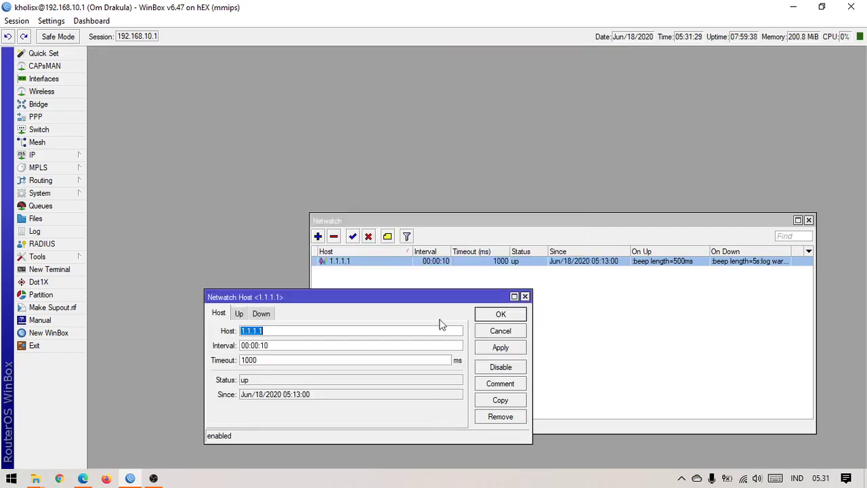
- Move the Netwatch host 1.1.1.1 window clear of the Netwatch list and bring the list to the front
left_click_drag(383, 296, 311, 127)
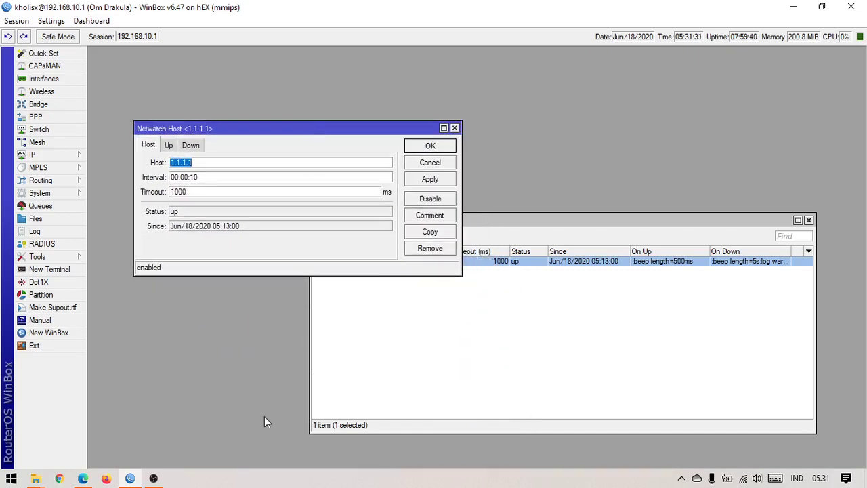
left_click_drag(250, 139, 208, 65)
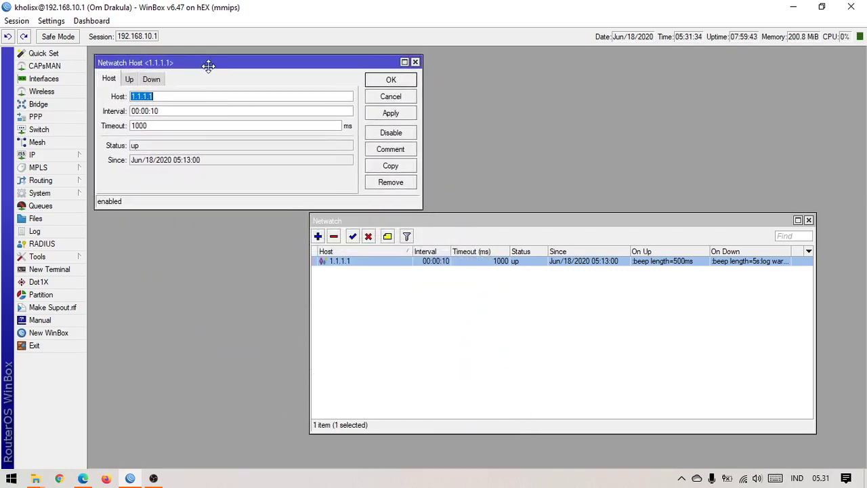
left_click(435, 284)
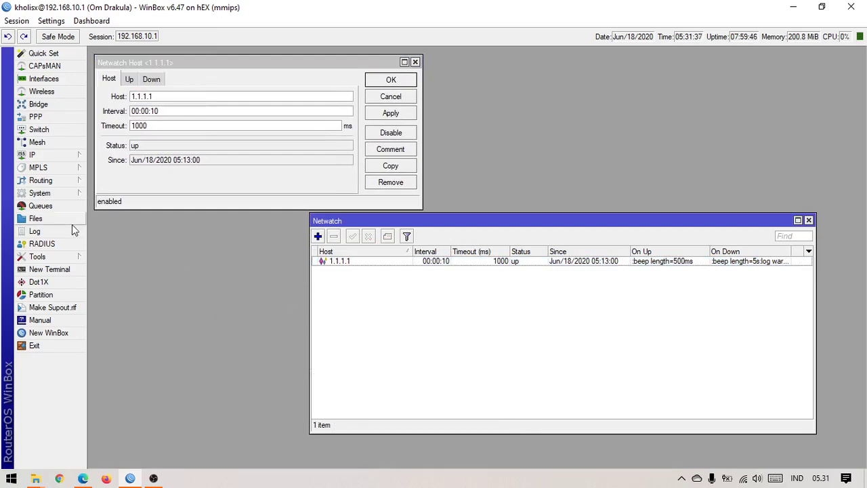
- Show the tutorial's YouTube channel page in Edge, and switch to OBS
left_click(83, 478)
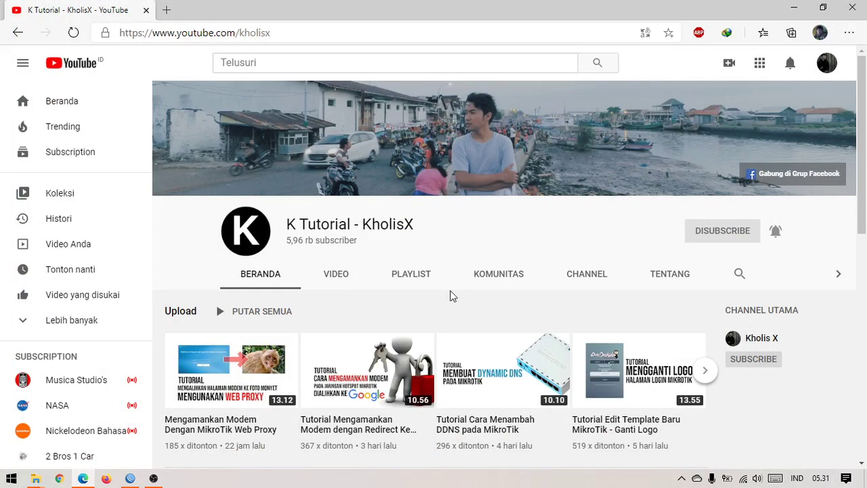
left_click(154, 478)
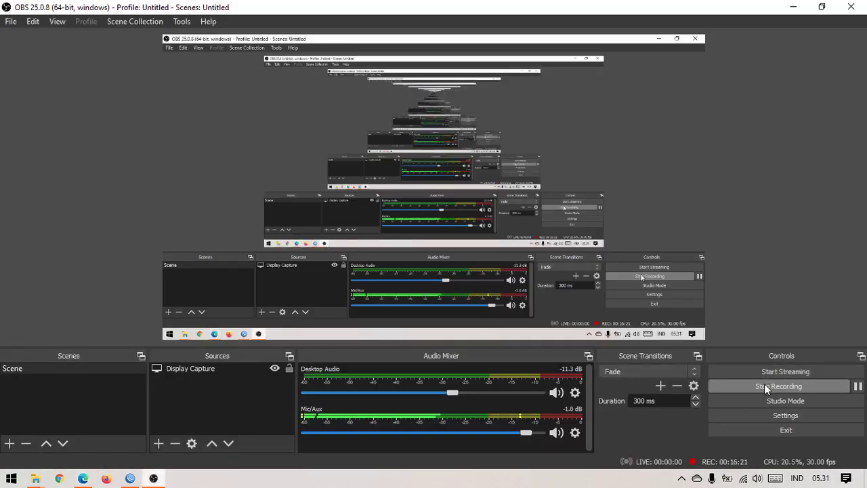